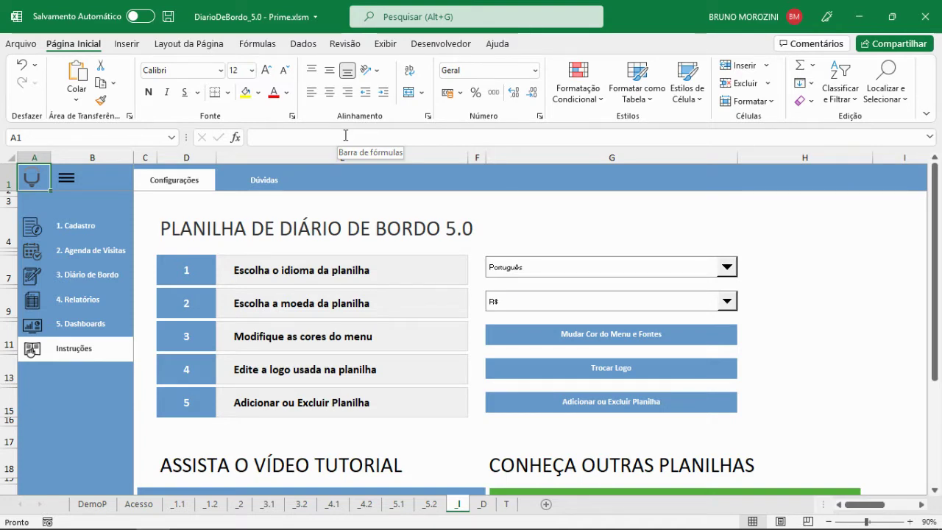
Review the spreadsheet language and currency settings, keeping Português and R$.
click(742, 228)
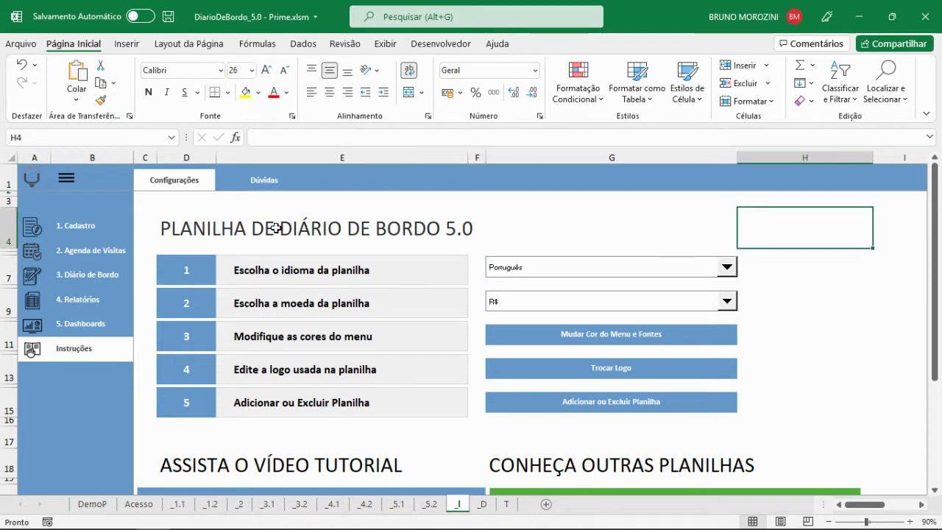
click(761, 287)
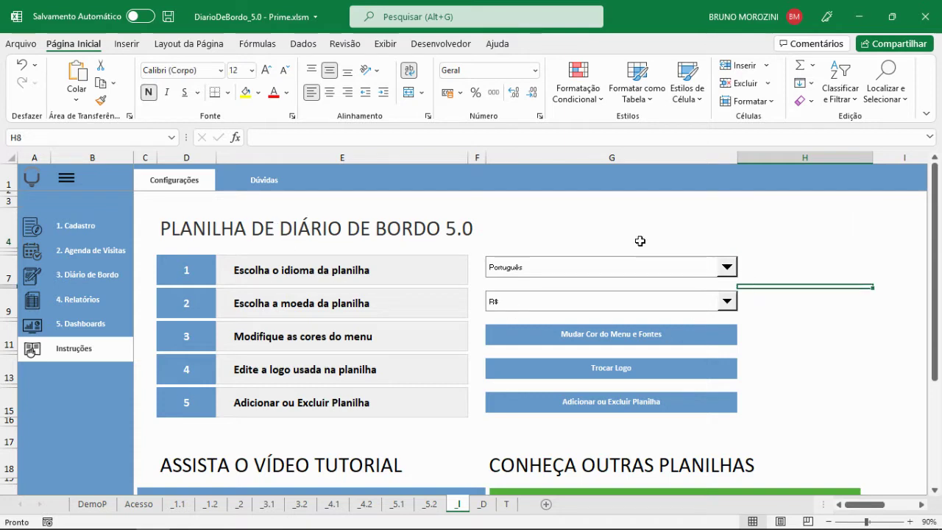
click(726, 267)
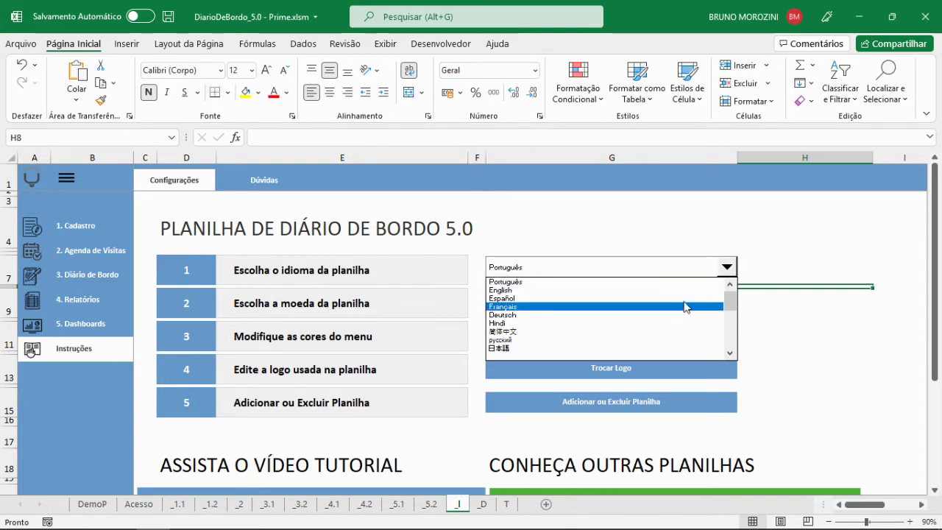
click(776, 313)
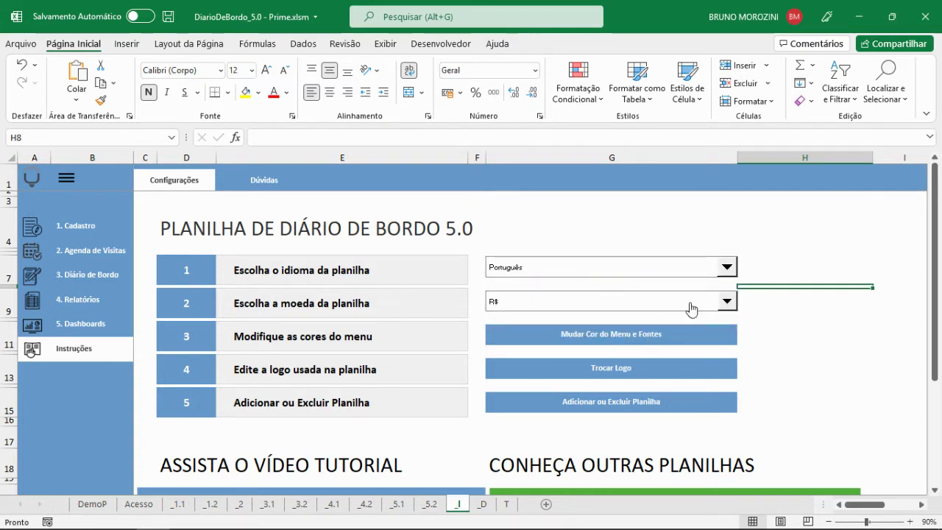
click(727, 302)
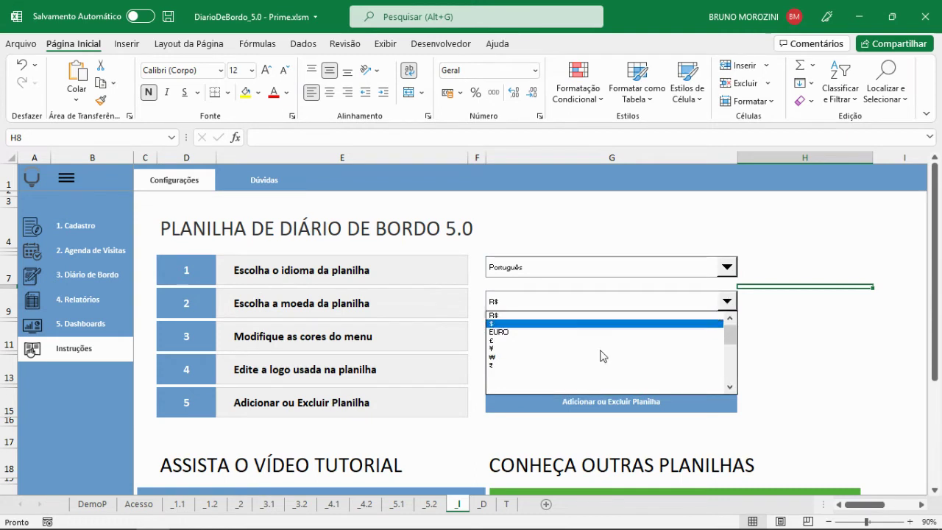
click(773, 325)
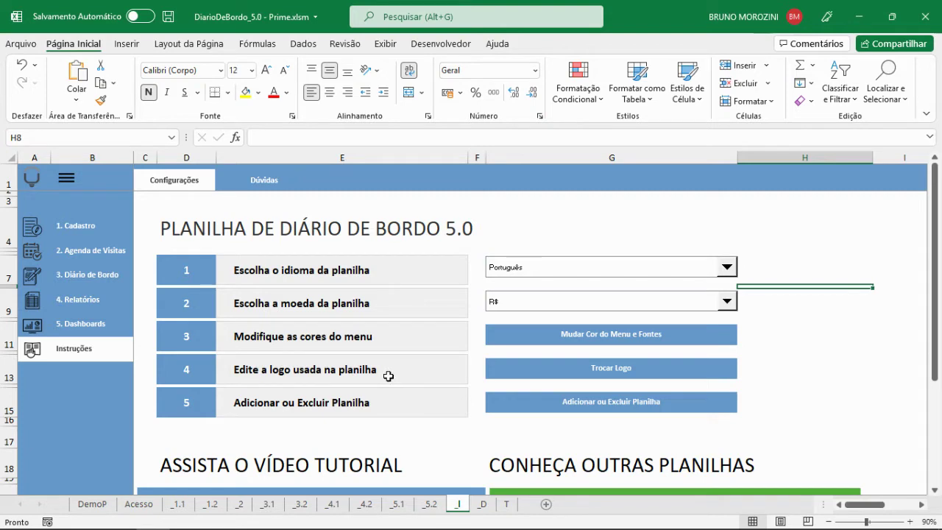
click(580, 215)
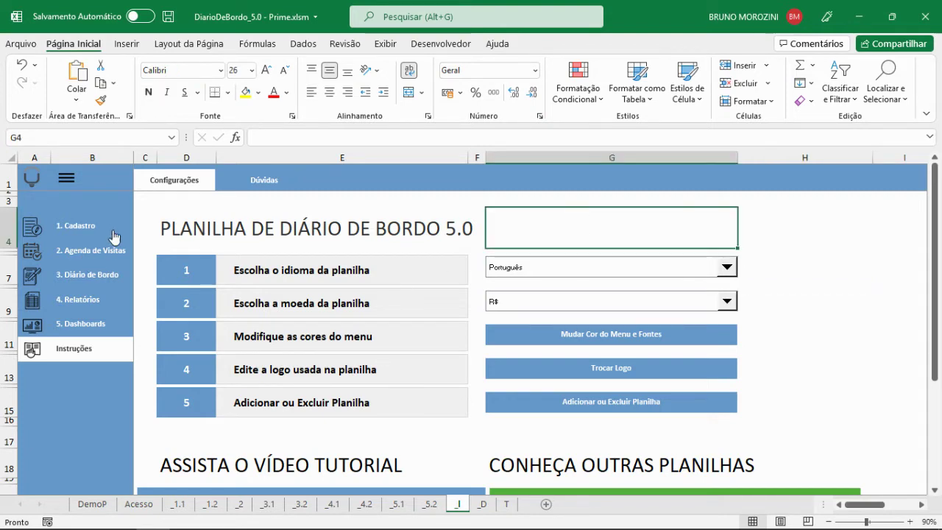
Browse the first consultant's row in 1.1 Consultores under Cadastro, then go to 1.2 Projetos.
click(89, 228)
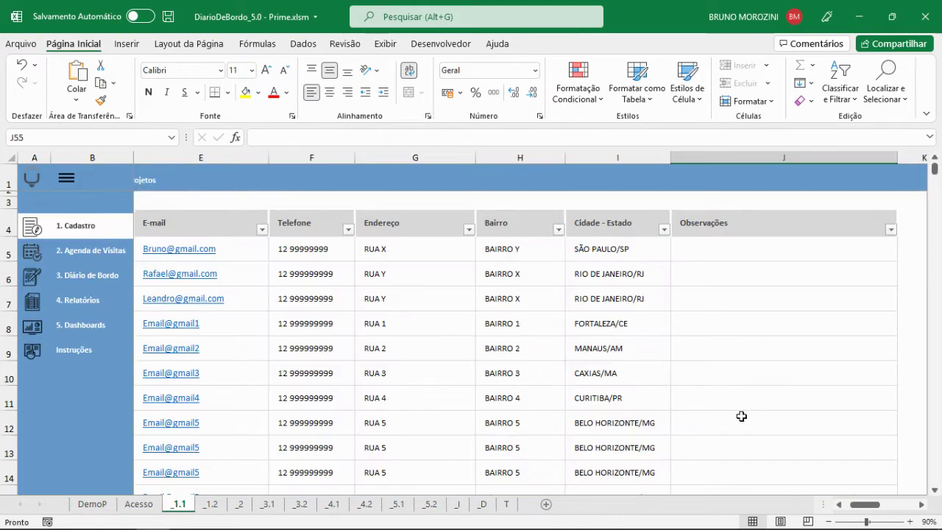
drag(866, 505, 859, 505)
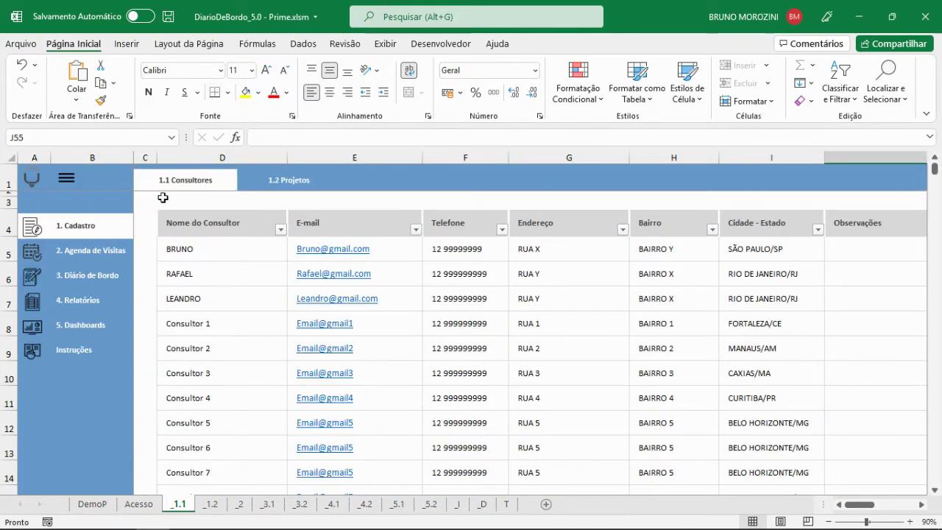
click(217, 251)
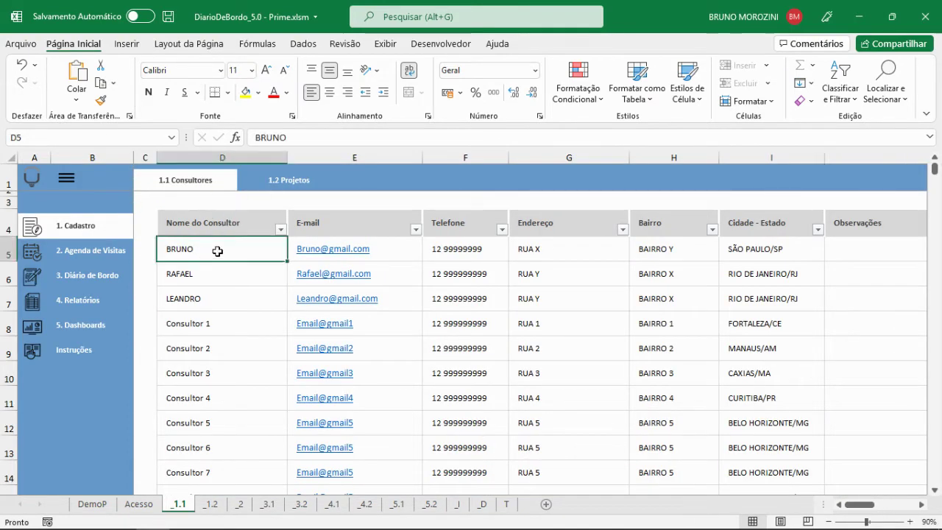
key(Right)
key(Right)
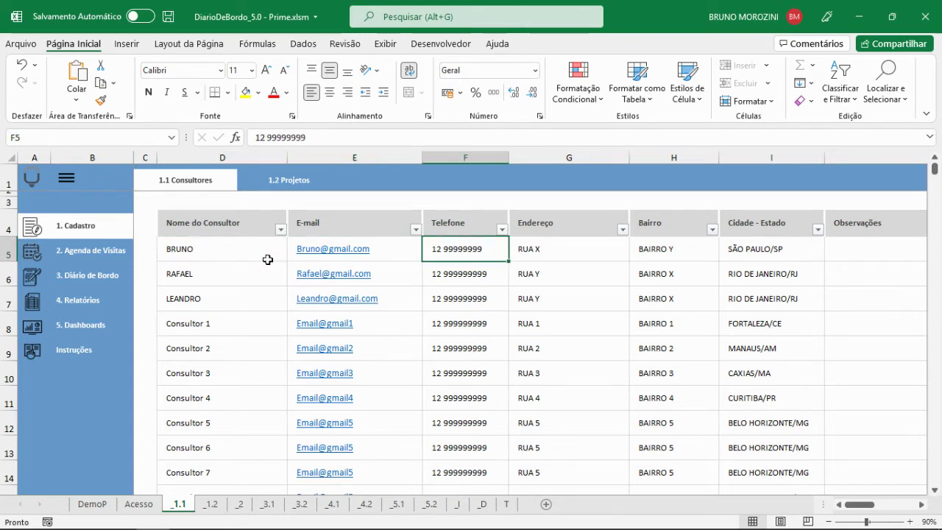
key(Right)
key(Right)
key(Right)
key(Right)
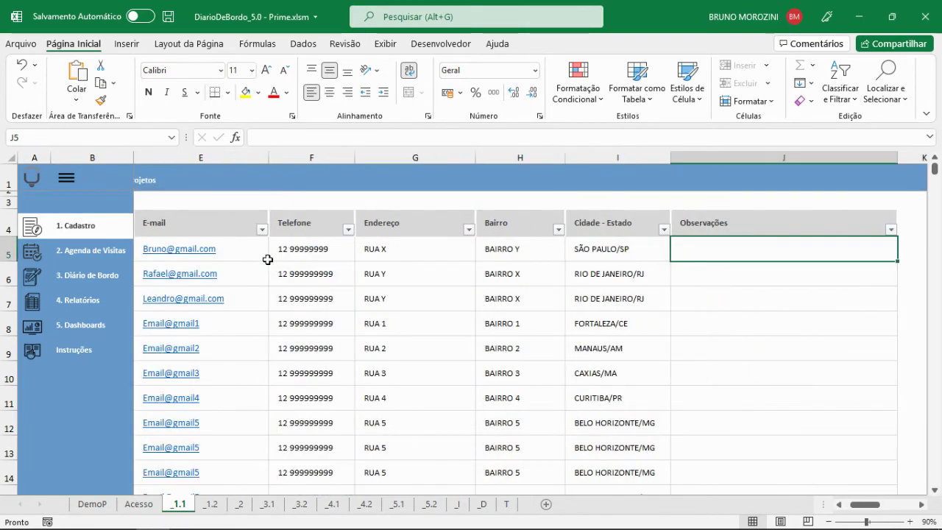
key(Left)
key(Left)
key(Left)
key(Left)
key(Left)
key(Left)
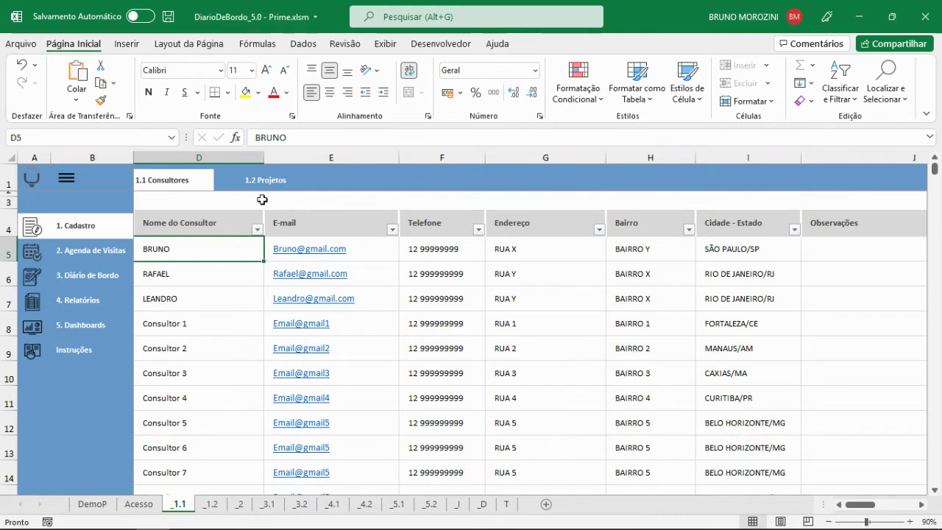
click(838, 504)
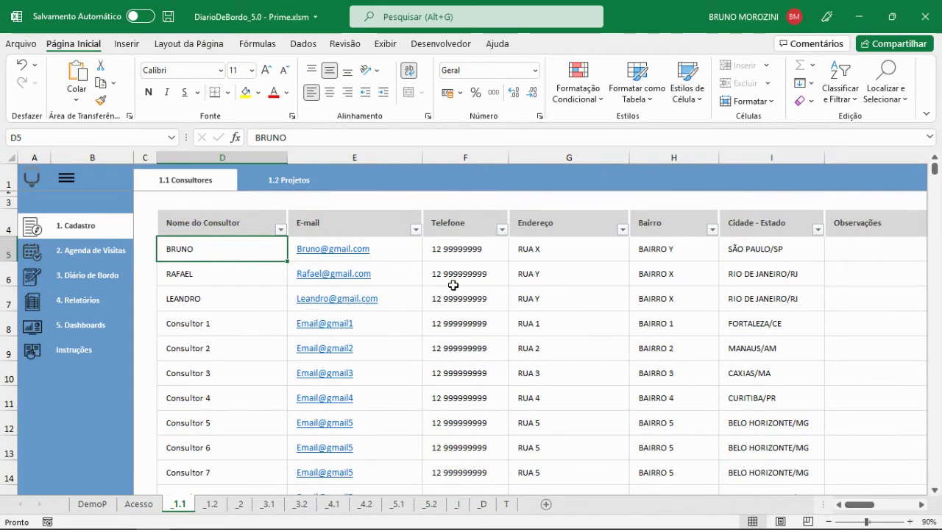
click(318, 184)
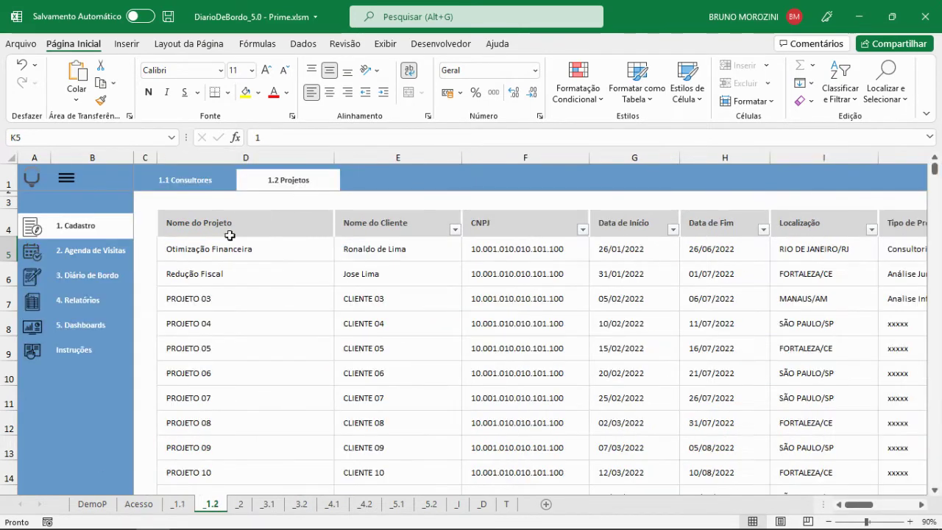
click(268, 256)
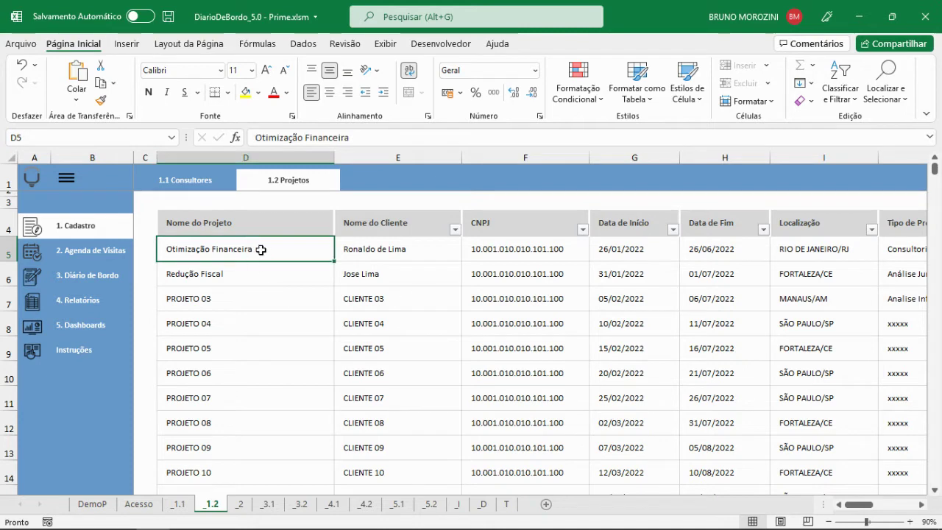
click(263, 282)
click(255, 253)
key(Right)
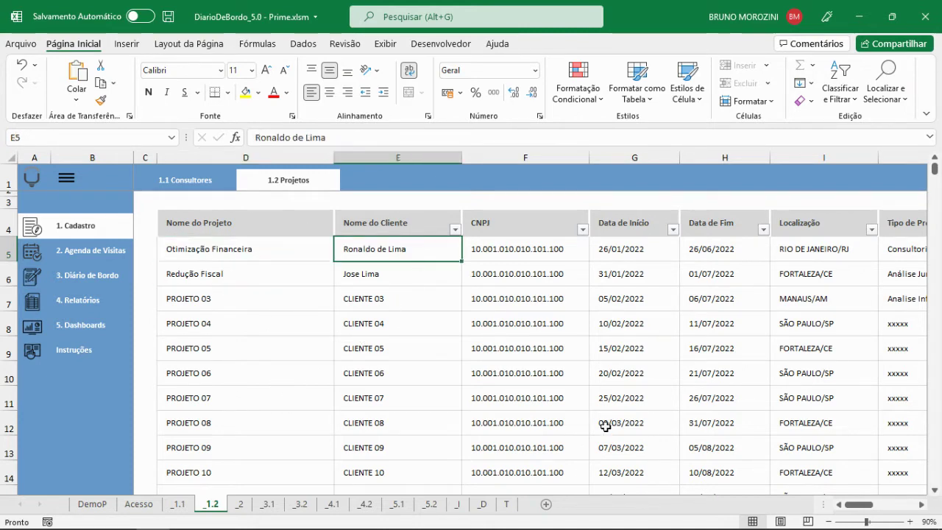
click(536, 249)
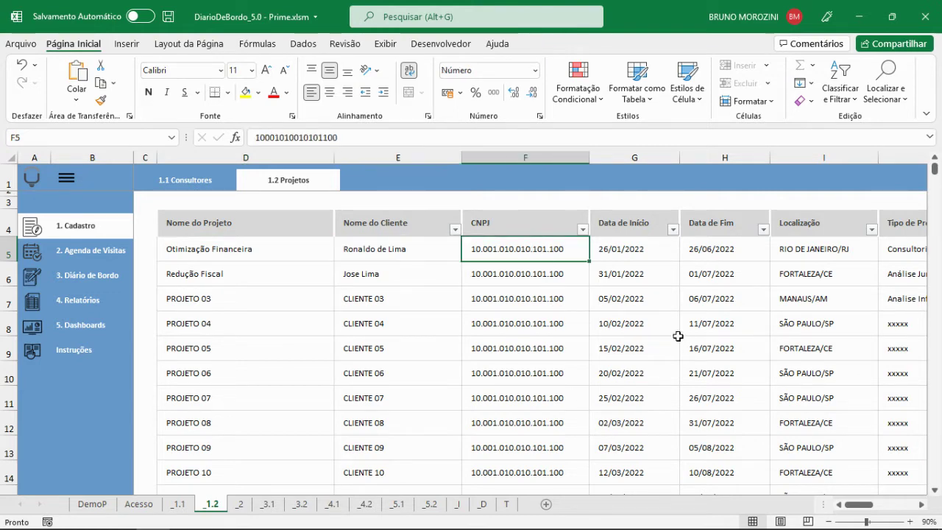
click(640, 249)
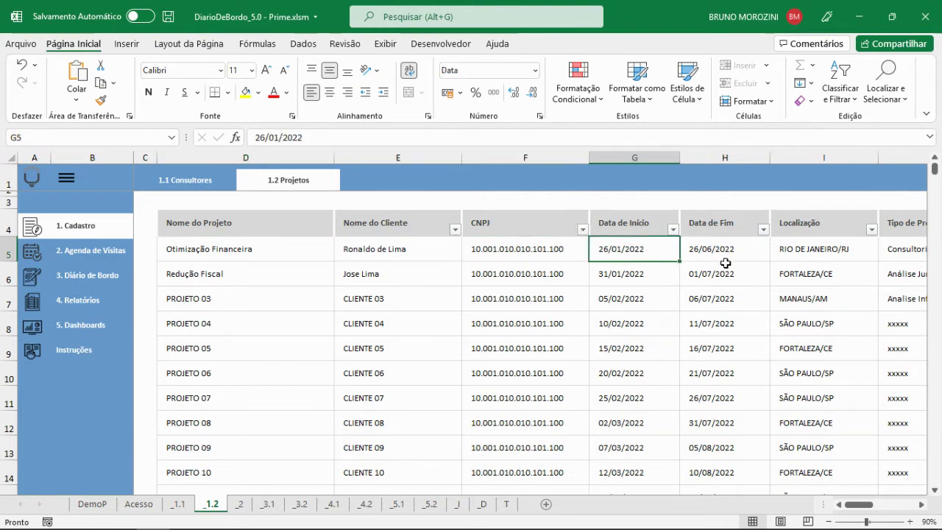
click(752, 278)
click(818, 250)
drag(860, 504, 870, 506)
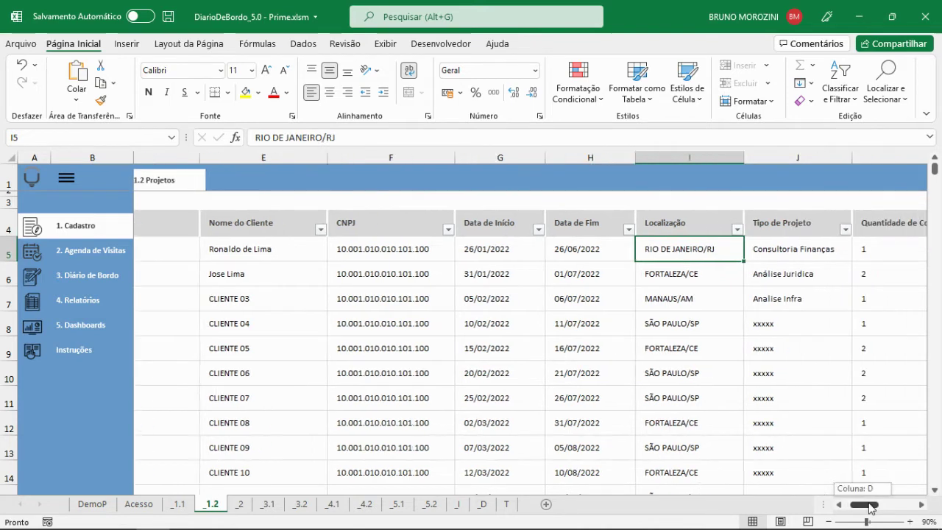
click(805, 250)
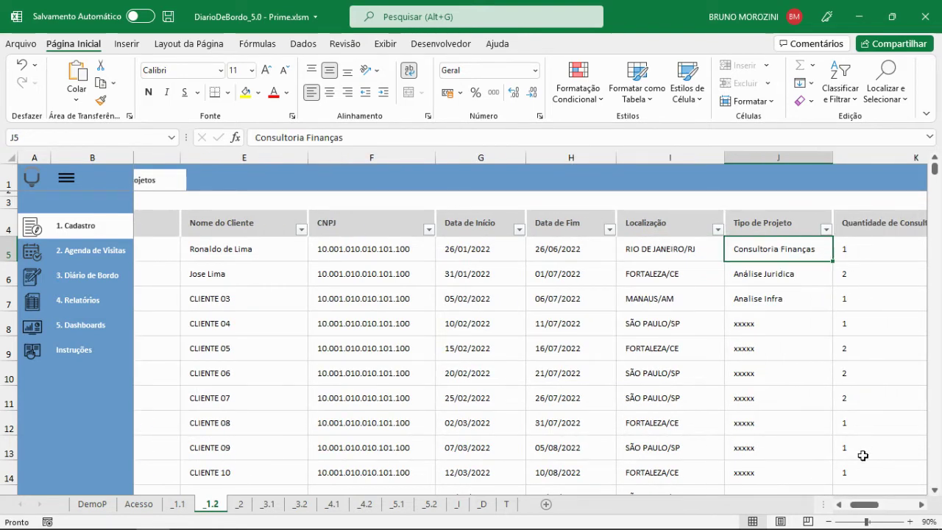
drag(870, 508, 879, 506)
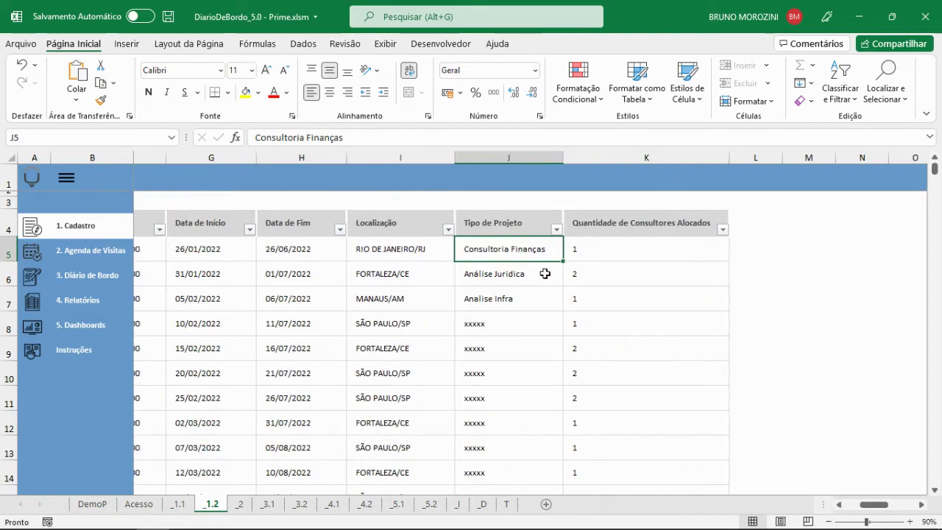
click(704, 259)
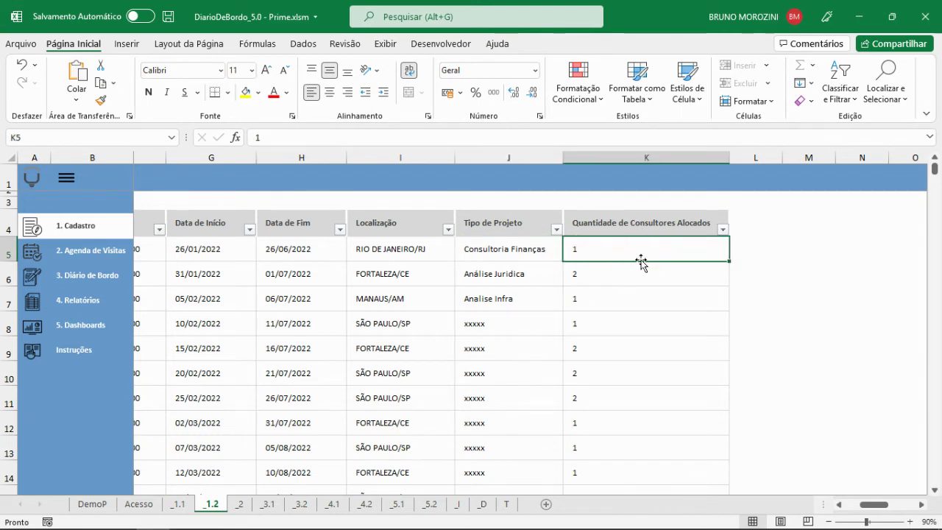
click(518, 285)
click(520, 291)
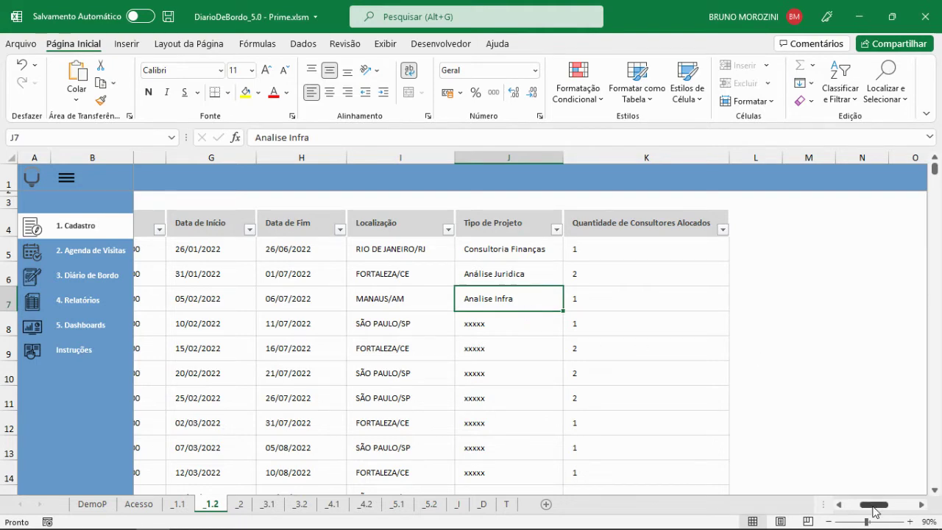
drag(869, 508, 854, 508)
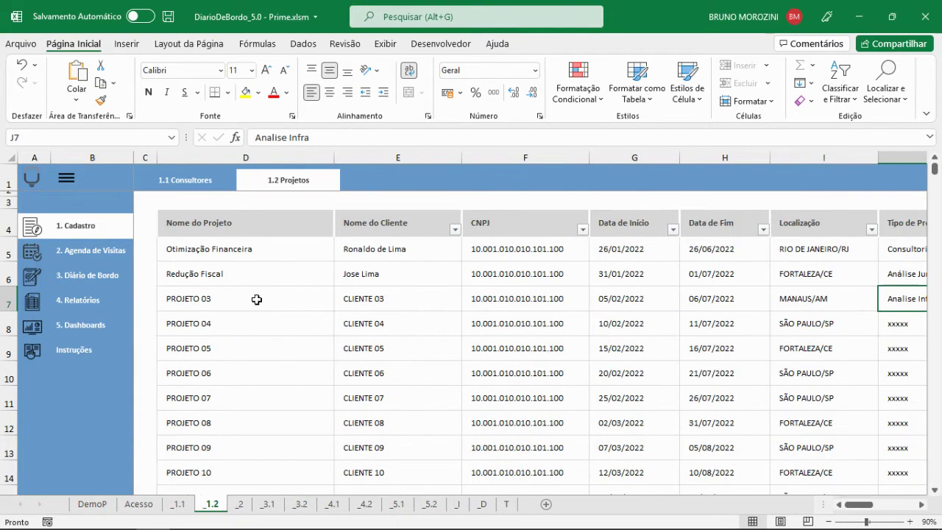
click(109, 254)
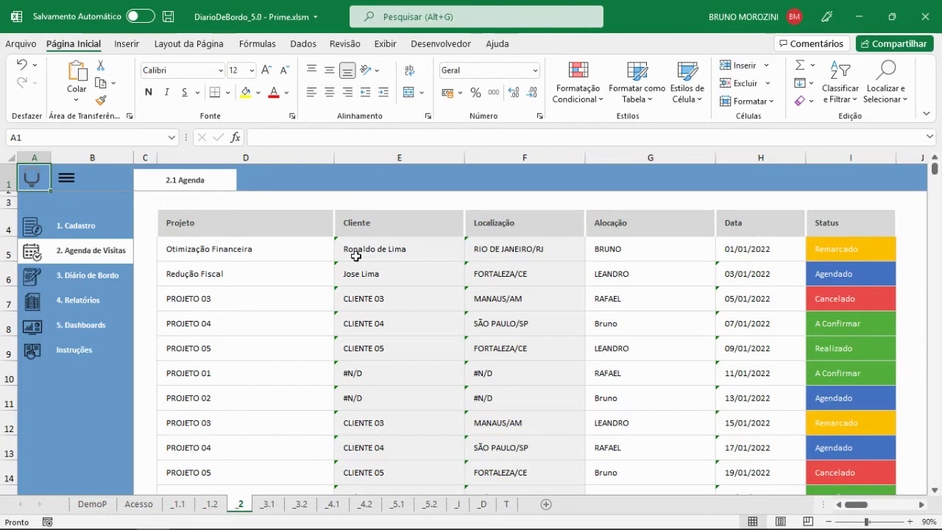
Try Redução Fiscal as the first visit's project in D5, leaving it at Otimização Financeira.
click(247, 256)
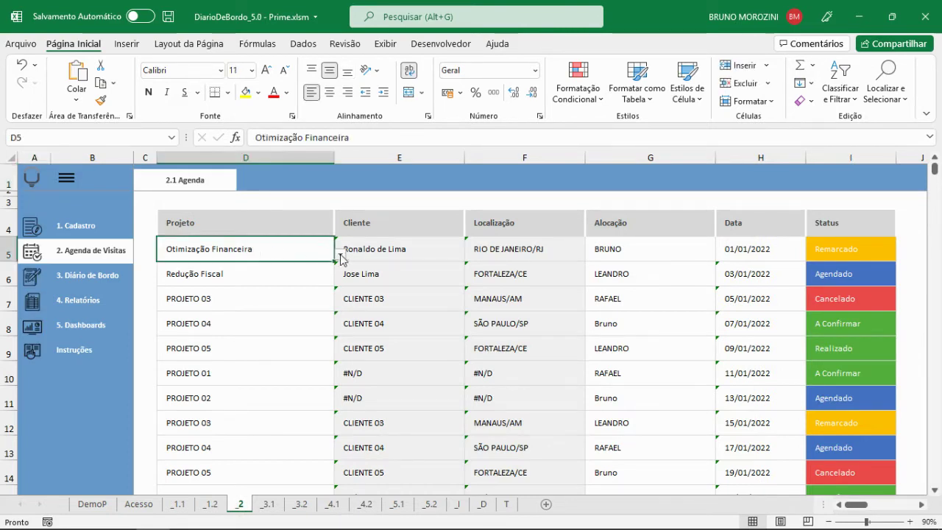
click(341, 255)
key(Escape)
click(341, 255)
click(326, 273)
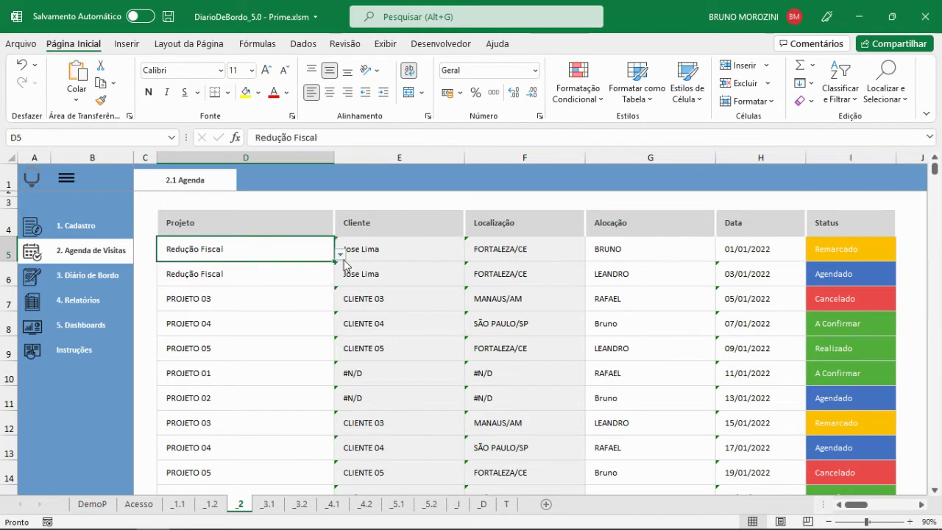
click(340, 255)
click(338, 270)
click(338, 270)
click(318, 265)
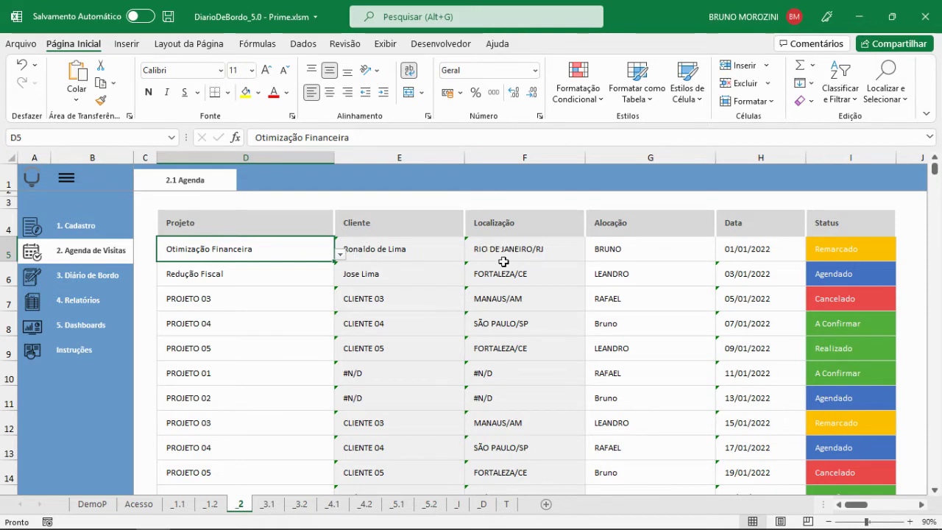
click(339, 254)
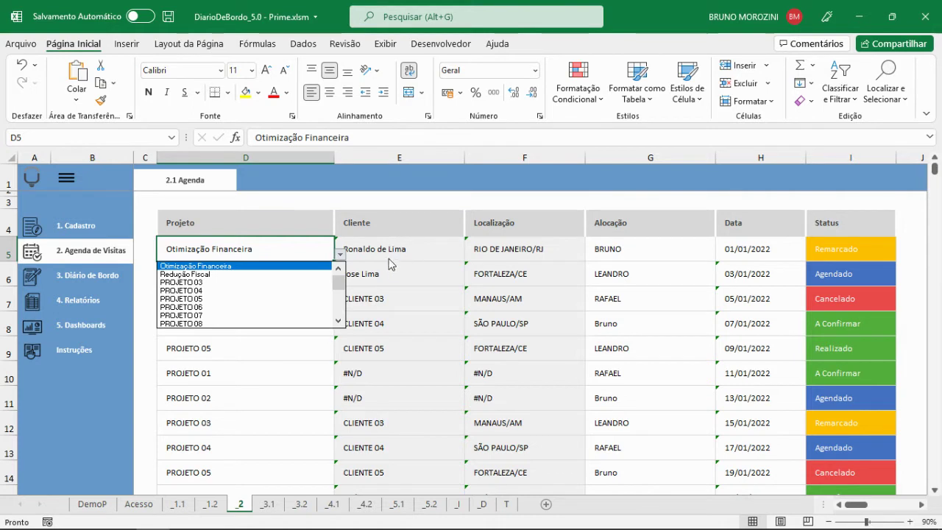
click(322, 274)
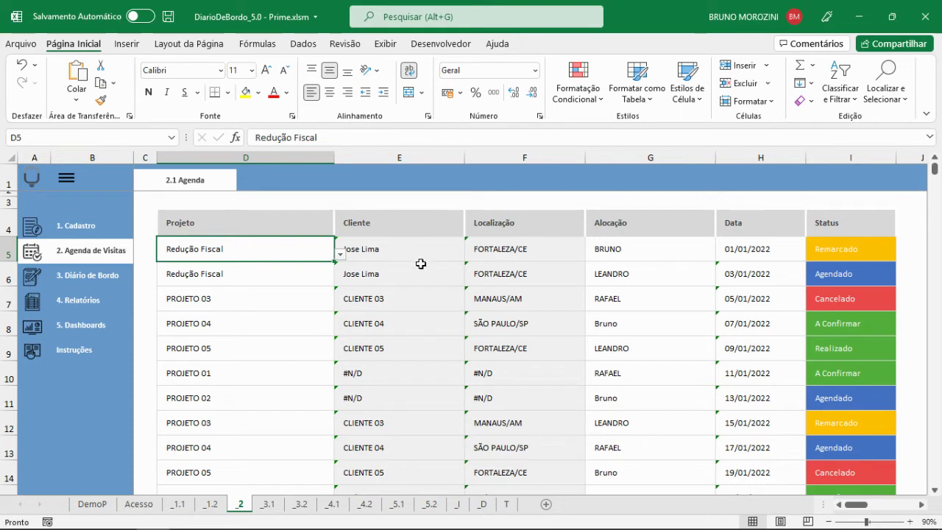
click(340, 254)
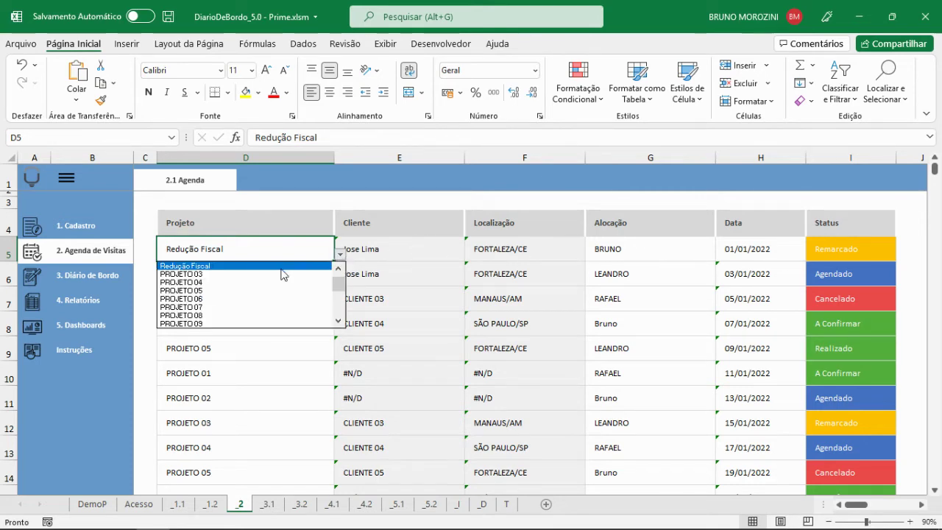
scroll(295, 287, up, 1)
click(312, 266)
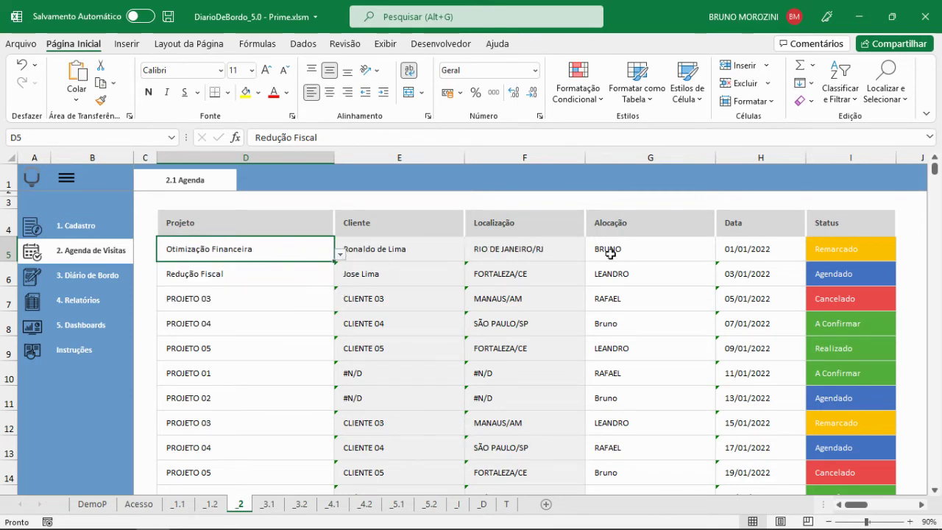
Assign a different consultant in G5, then restore the original consultant.
click(676, 251)
click(721, 254)
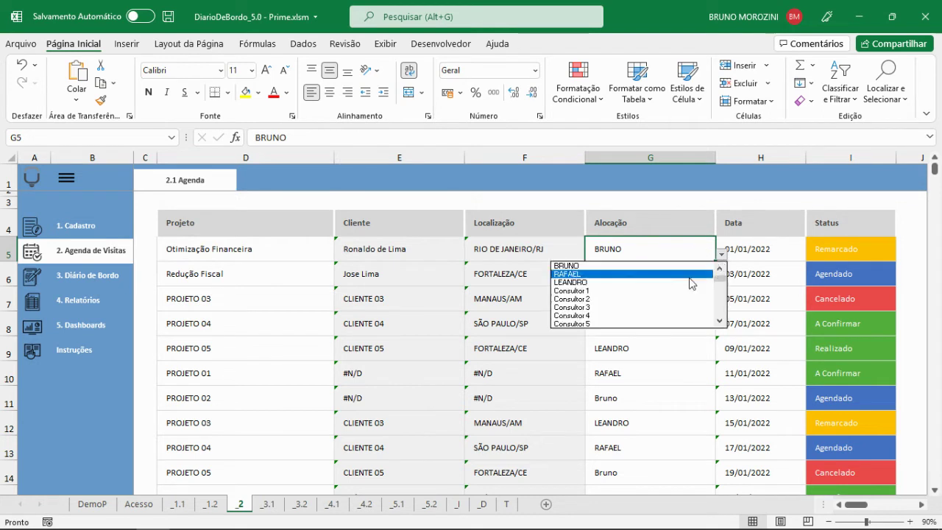
click(647, 273)
click(719, 254)
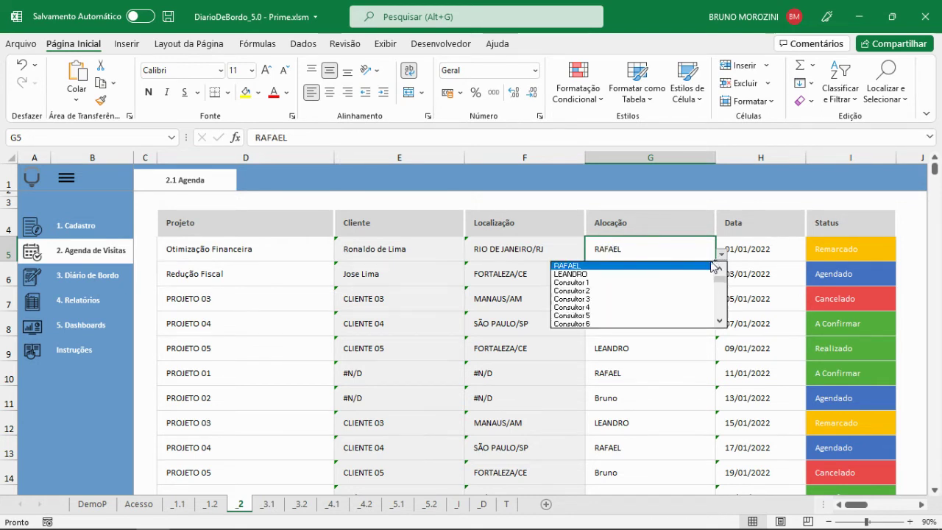
scroll(711, 263, up, 1)
click(711, 264)
click(758, 252)
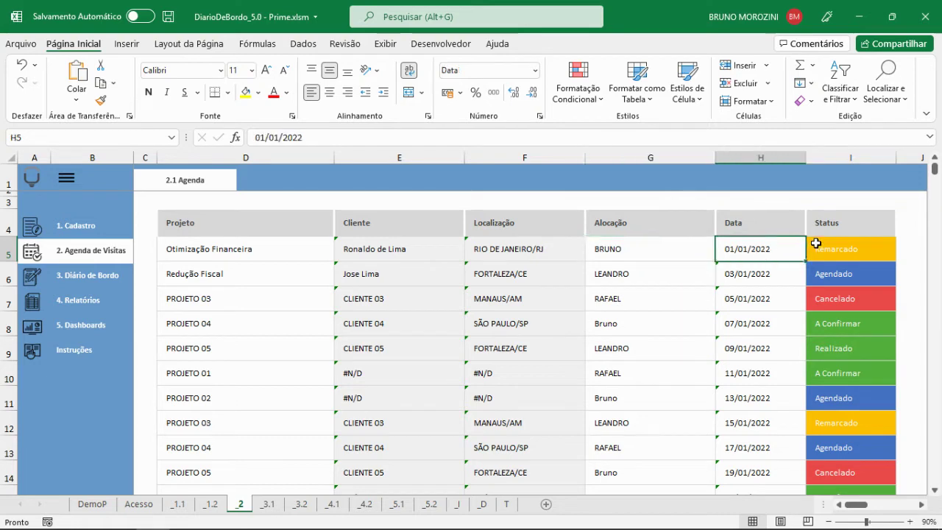
Cycle I5 through A Confirmar, Agendado, Realizado and Cancelado, leaving it at Realizado.
click(864, 257)
click(902, 254)
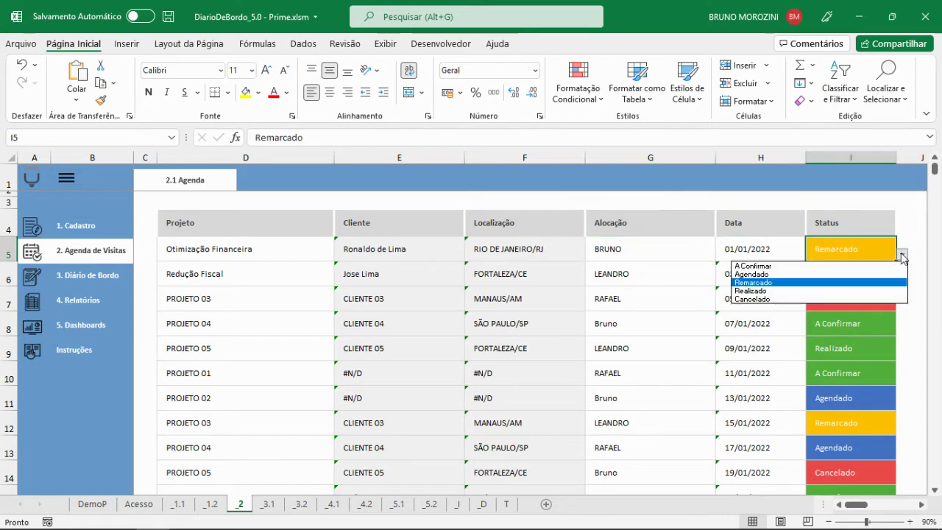
click(866, 266)
click(902, 254)
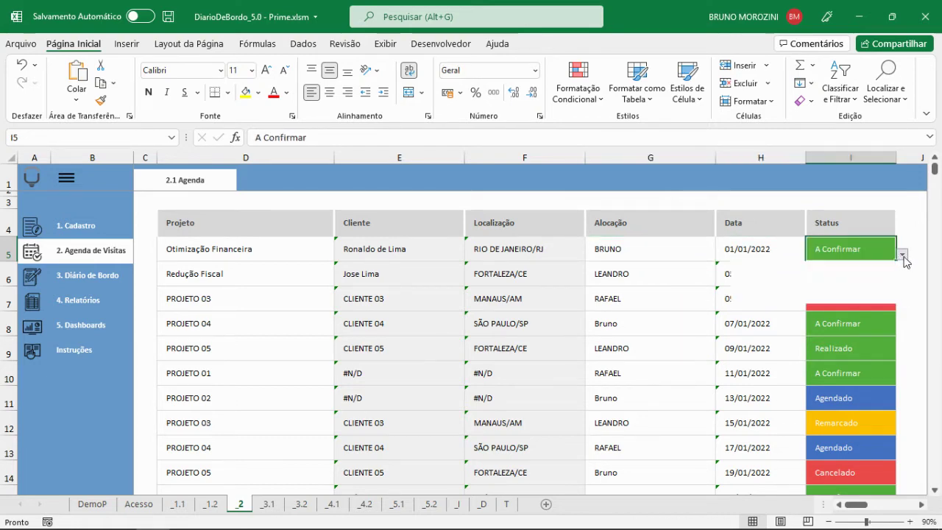
click(872, 274)
click(902, 254)
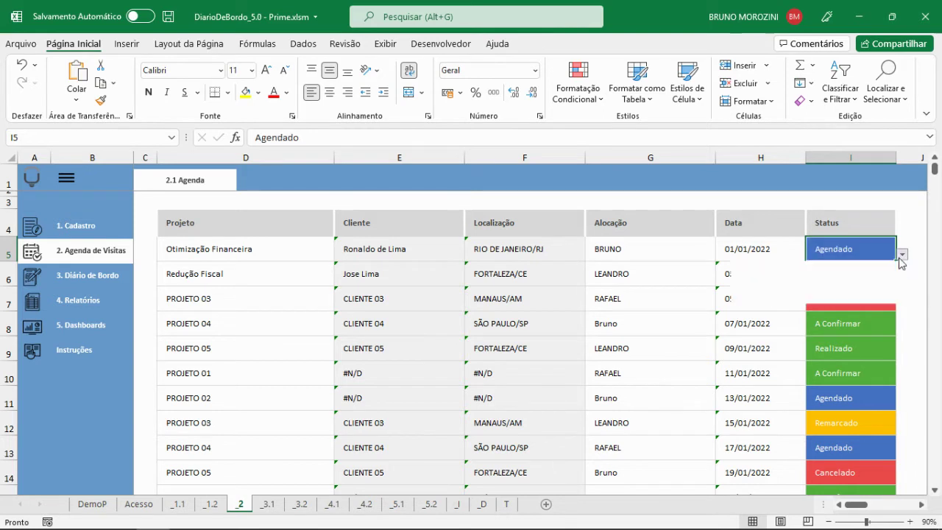
click(877, 291)
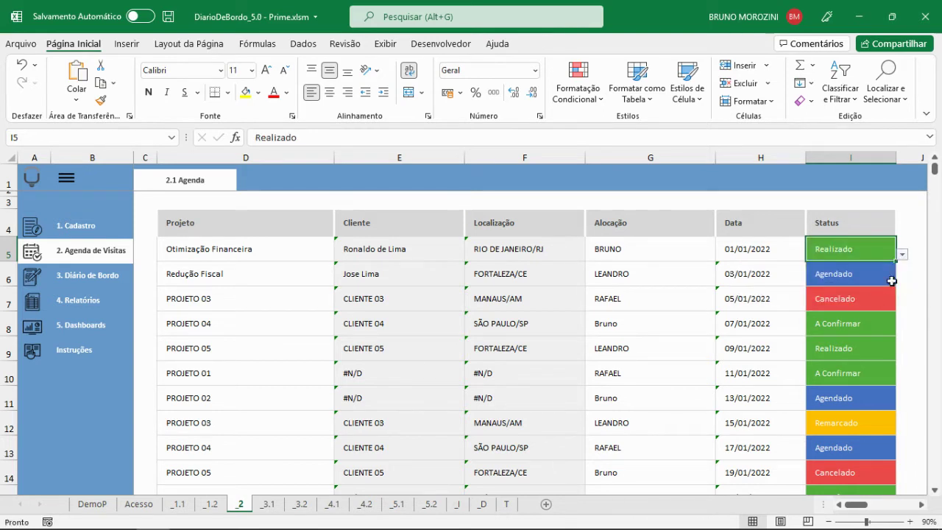
click(902, 255)
click(869, 299)
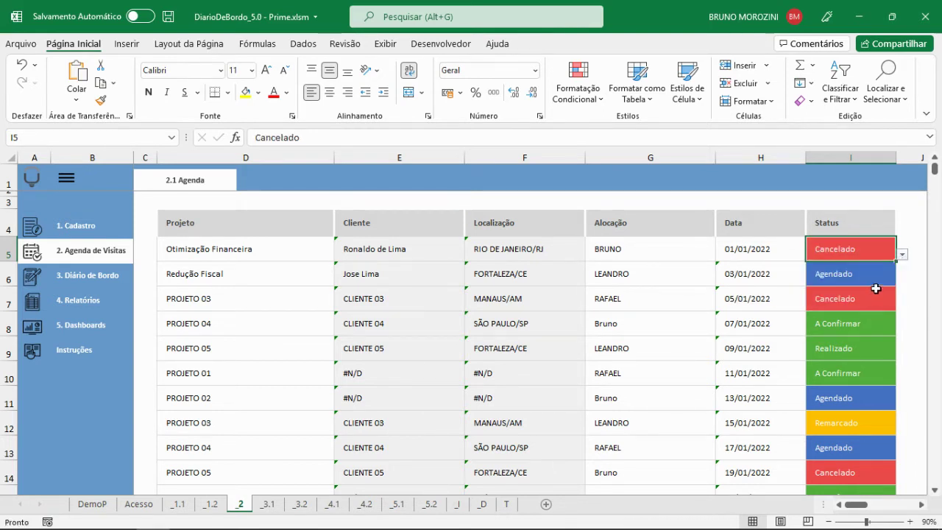
click(902, 255)
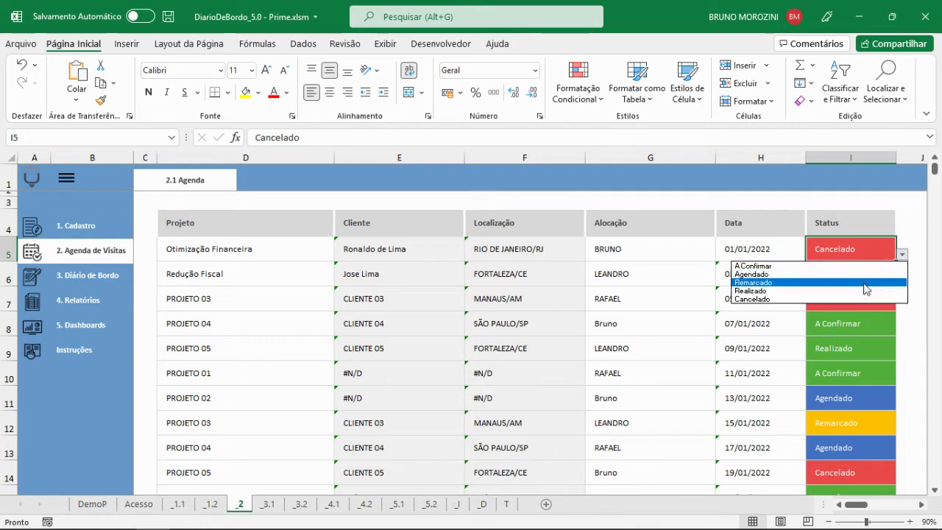
click(866, 292)
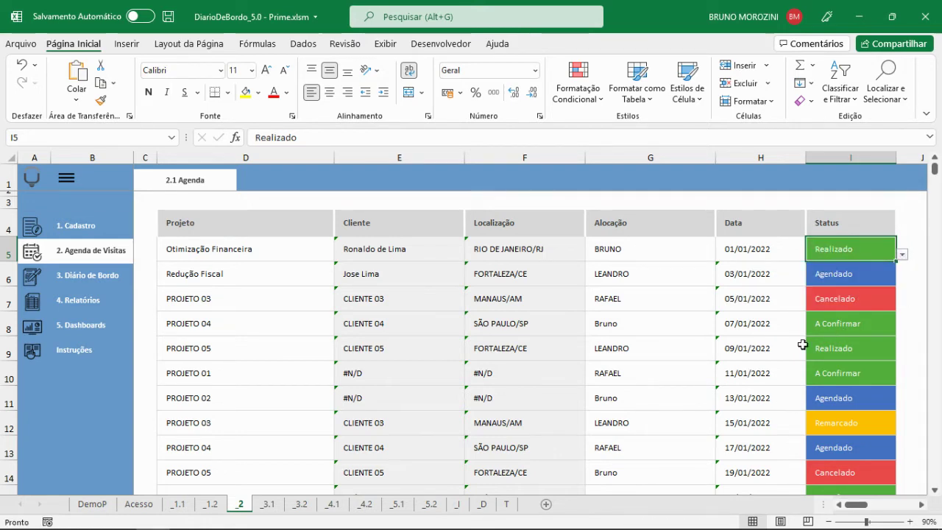
click(118, 276)
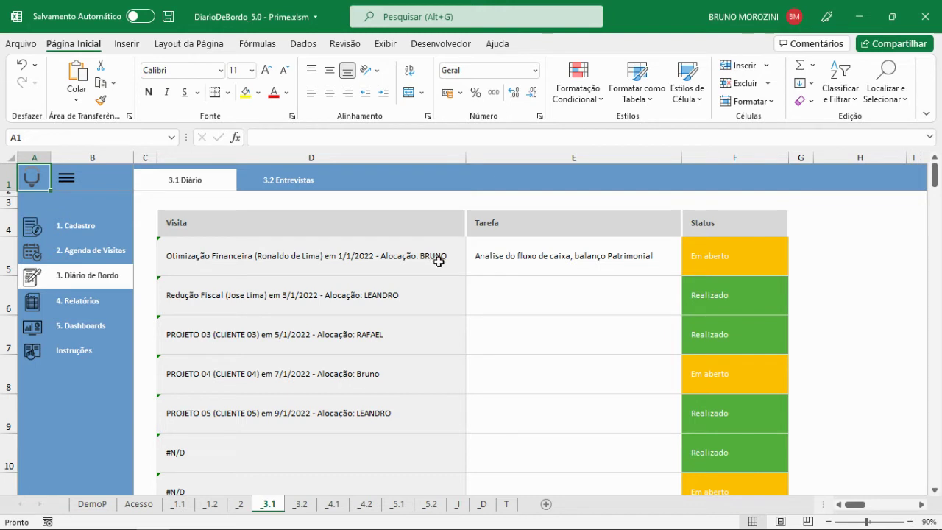
Mark the first logbook visit's F5 status Realizado, then set it back to Em aberto.
click(579, 253)
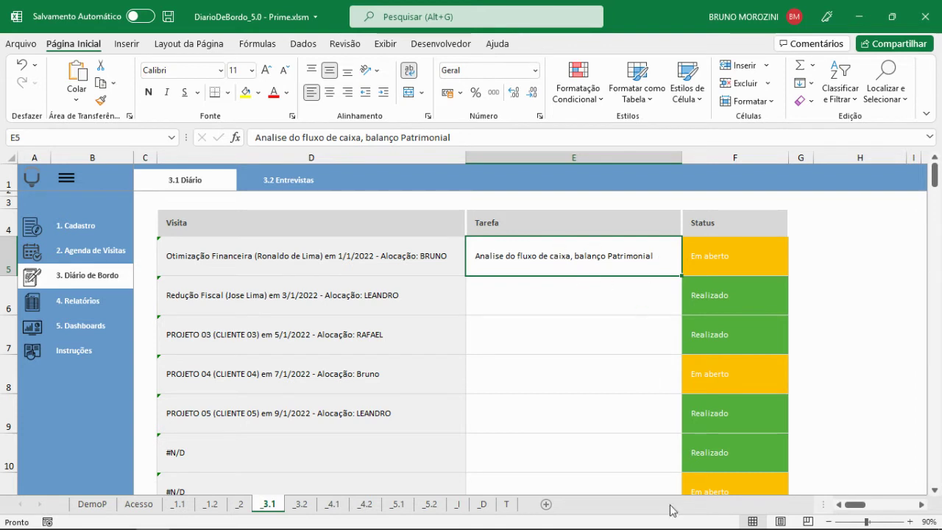
click(775, 264)
click(792, 269)
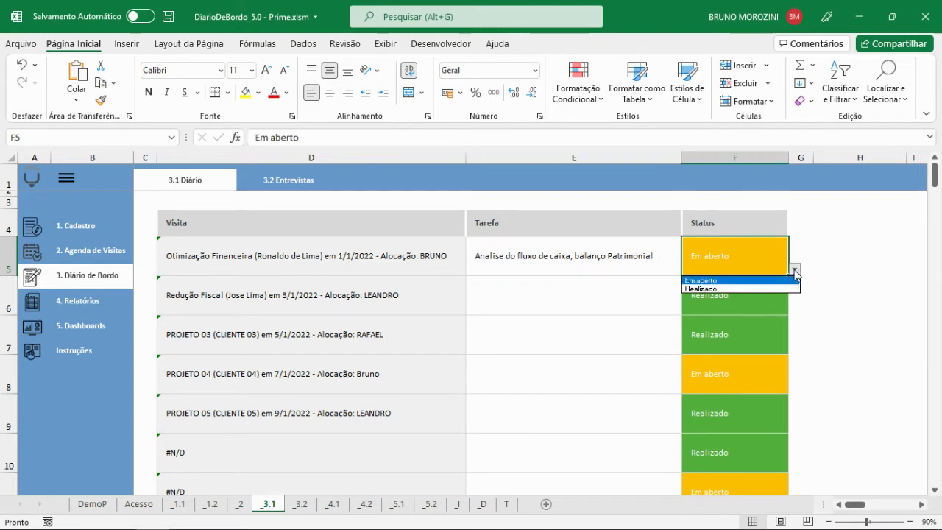
click(781, 290)
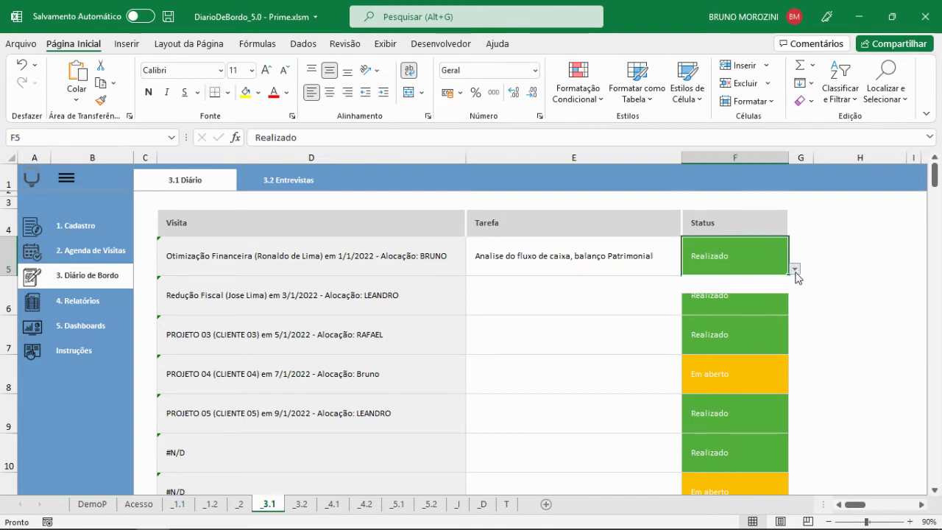
click(793, 269)
click(787, 281)
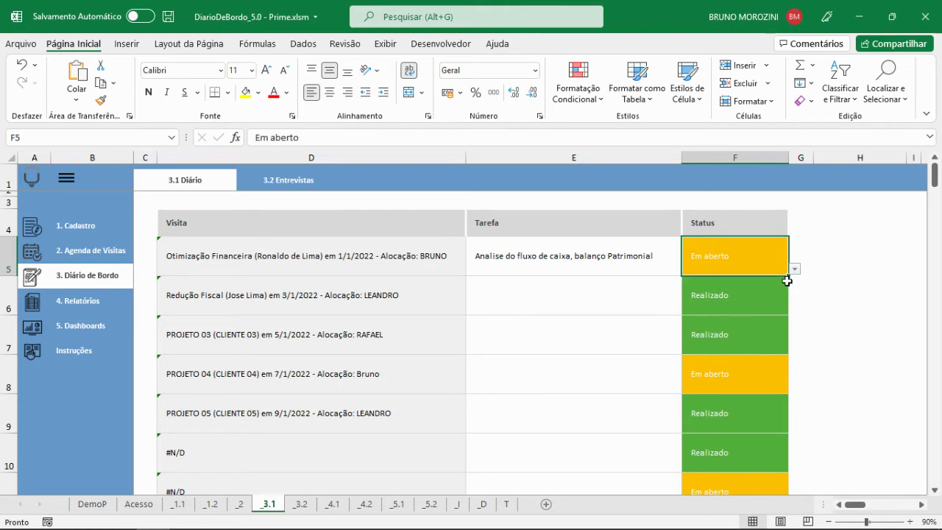
Open the 3.2 Entrevistas log and try the interviewee cell D5.
click(298, 192)
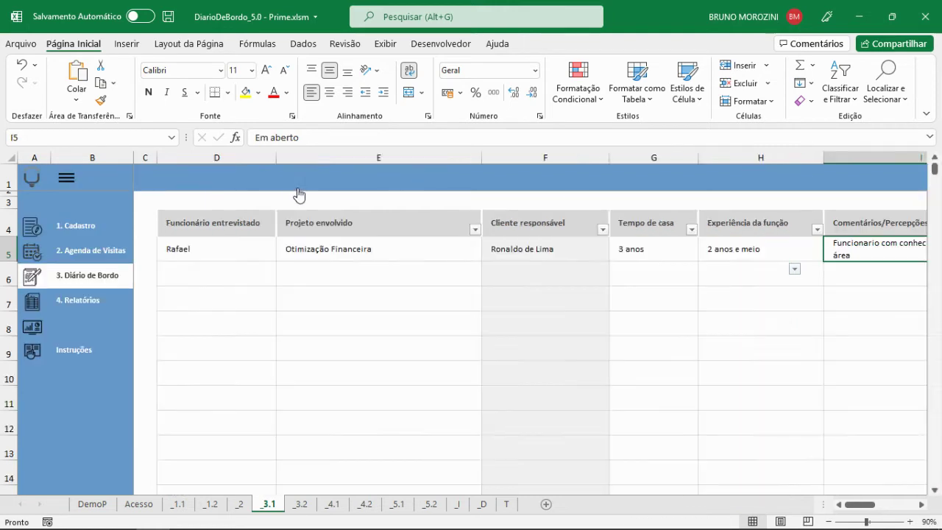
click(271, 257)
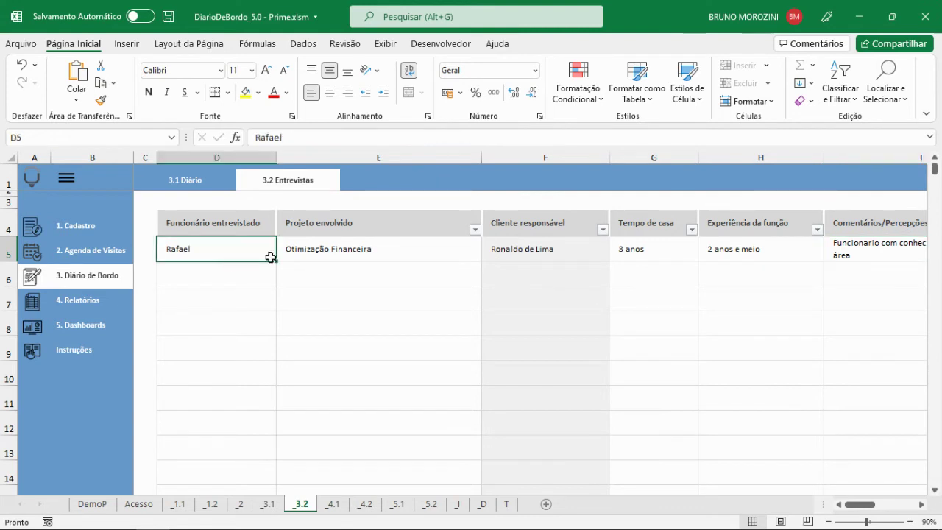
click(316, 253)
click(246, 266)
click(250, 251)
click(288, 253)
click(259, 259)
Keep Otimização Financeira as the interview's E5 project and check cells H5, I5 and D5.
click(409, 237)
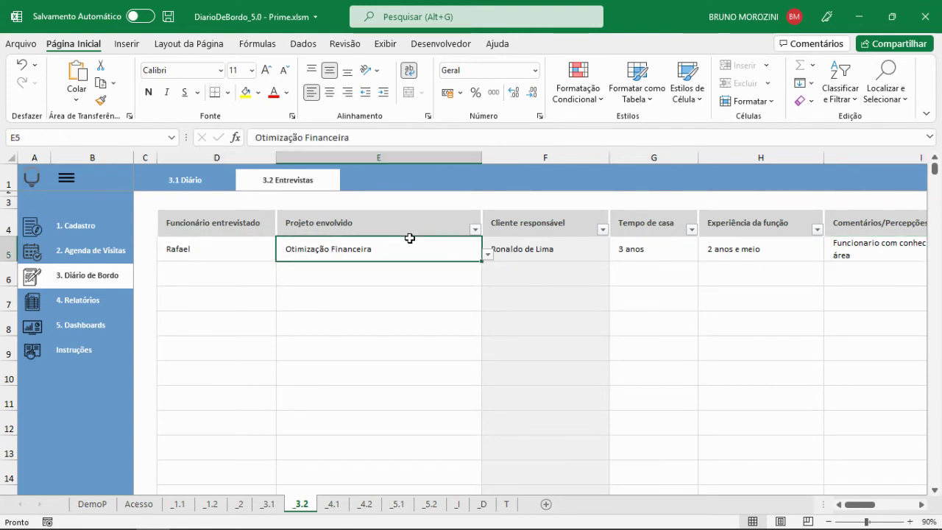
click(487, 253)
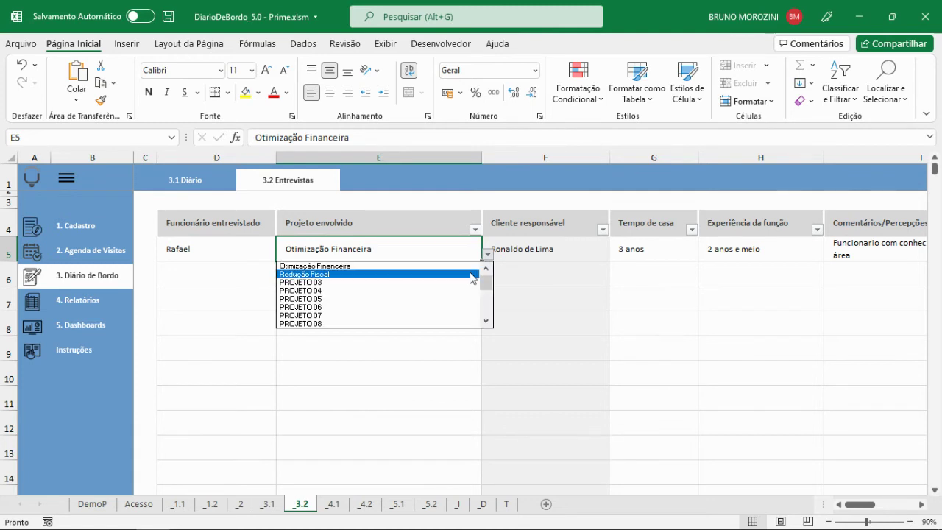
click(469, 266)
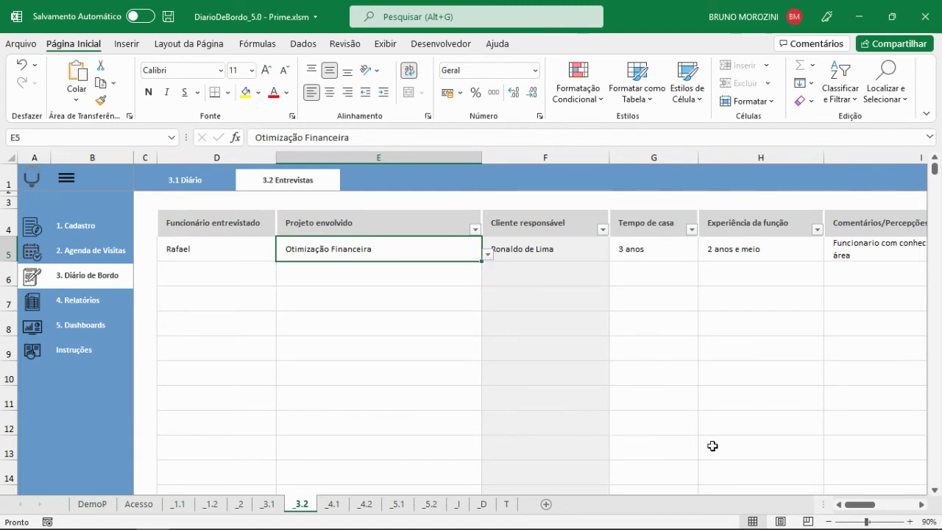
click(740, 242)
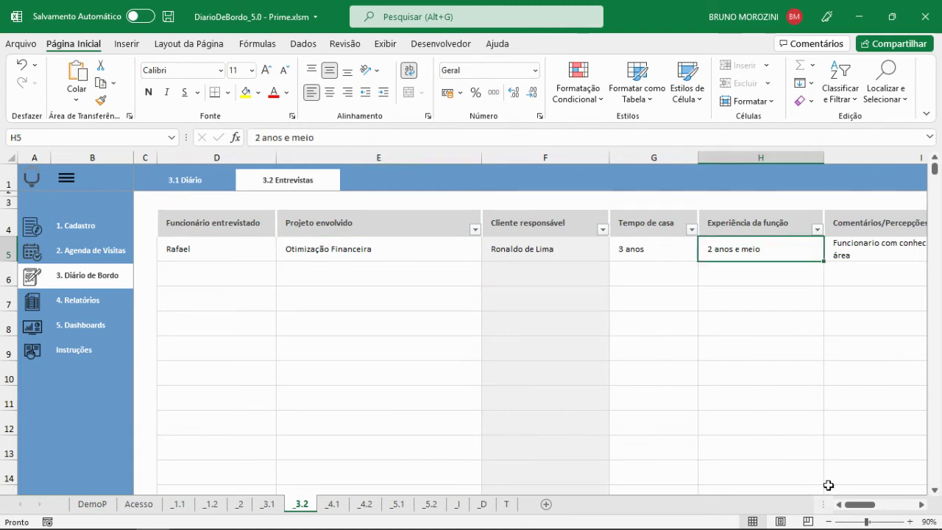
mouse_move(861, 504)
mouse_down()
mouse_move(870, 507)
mouse_move(855, 504)
mouse_up()
click(777, 241)
click(216, 240)
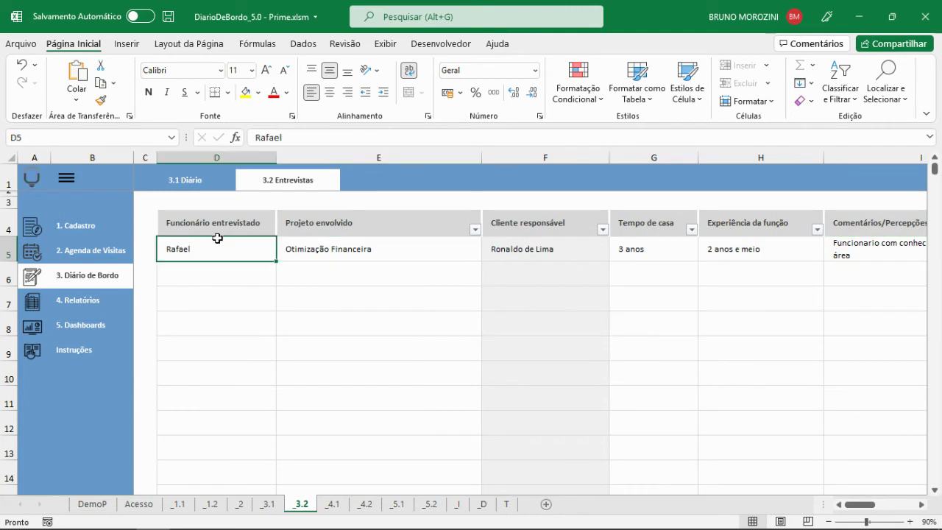
click(72, 302)
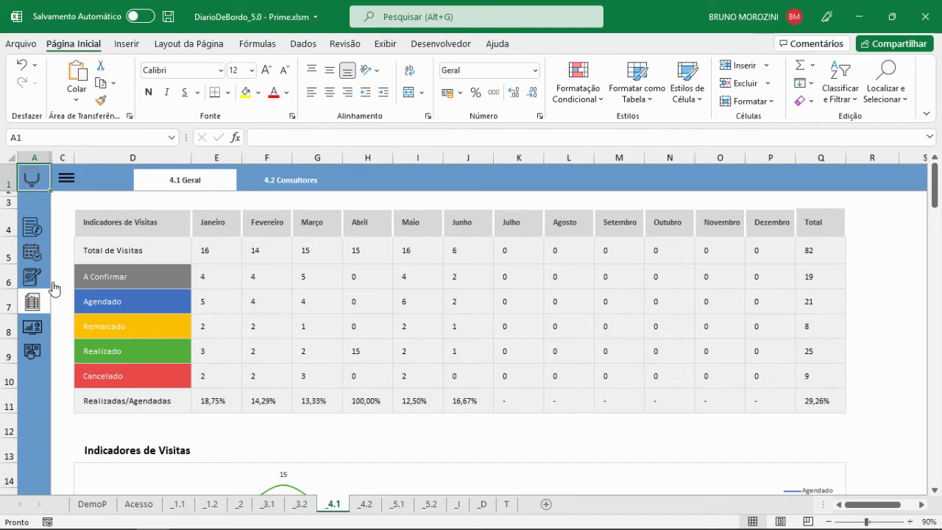
Expand and collapse the side navigation, leaving it as icons only.
click(67, 182)
click(70, 184)
click(74, 188)
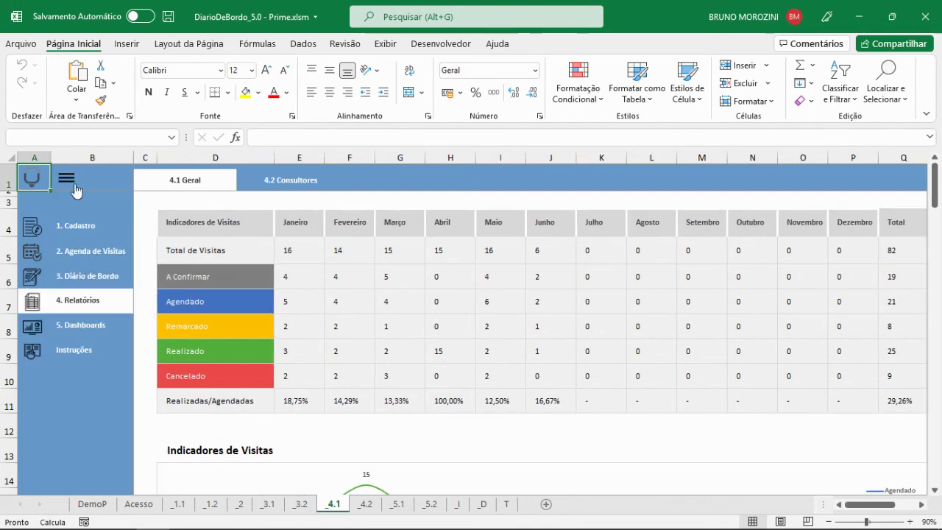
click(67, 179)
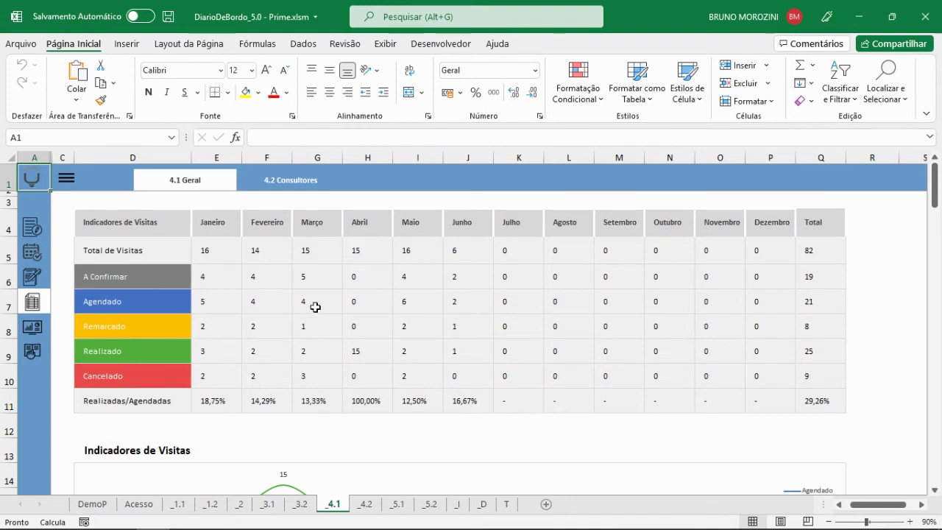
Look over the Janeiro, Fevereiro and Março columns and the chart below.
click(208, 221)
click(262, 223)
click(313, 224)
click(881, 234)
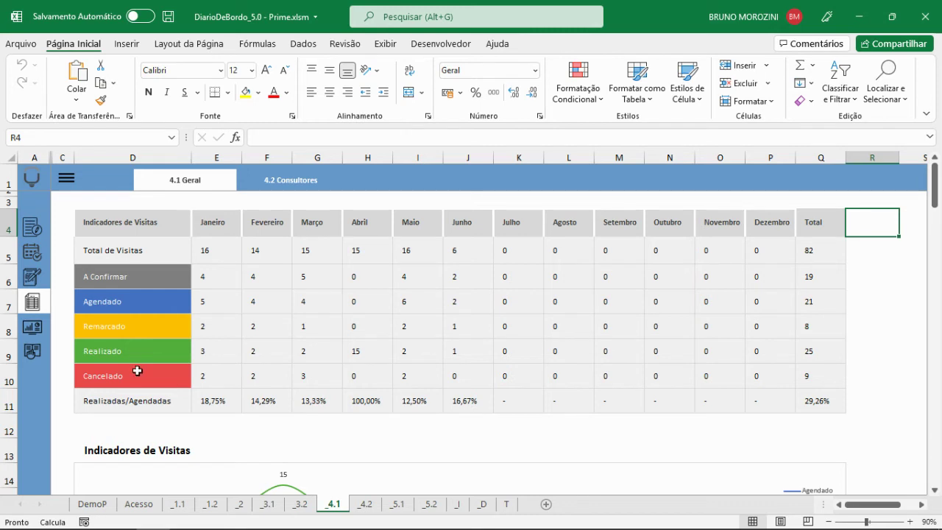
scroll(375, 337, down, 1)
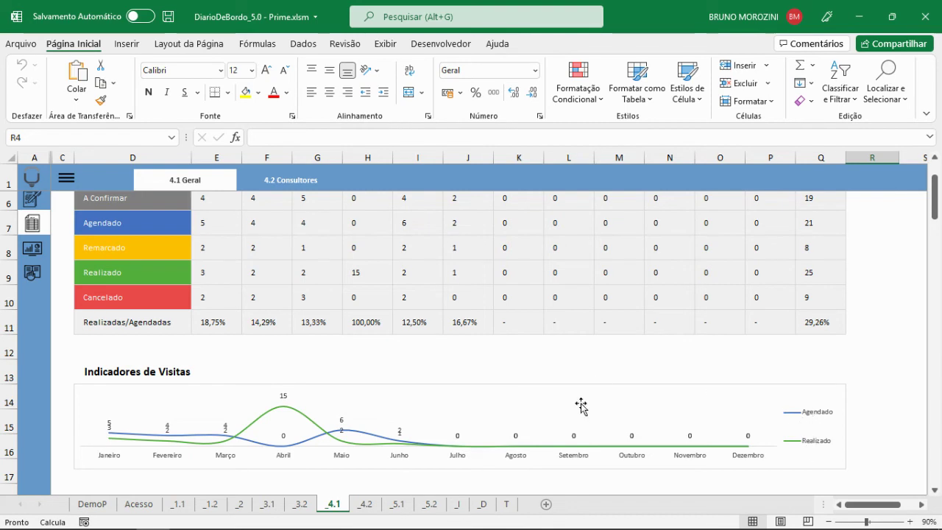
scroll(578, 406, up, 1)
In 4.2 Consultores, switch the E4 consultant several times, ending on the first one.
click(303, 185)
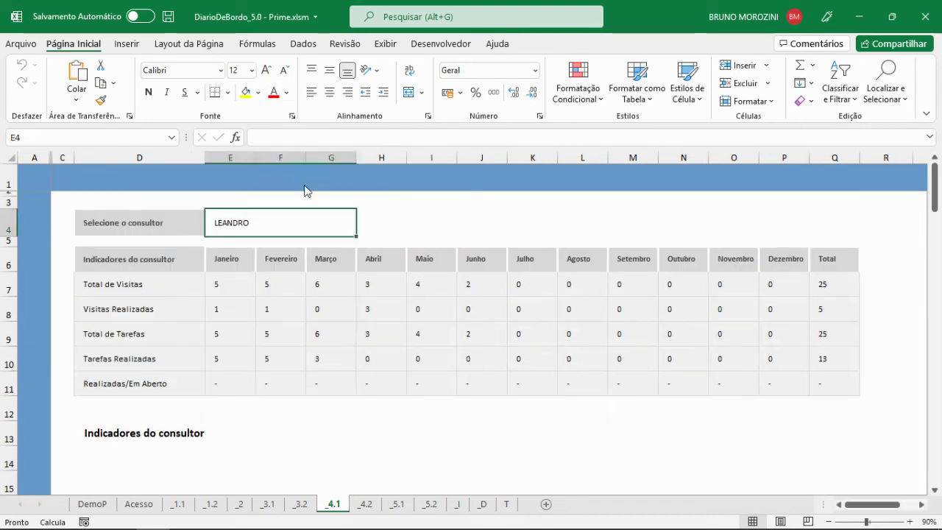
click(323, 224)
click(362, 229)
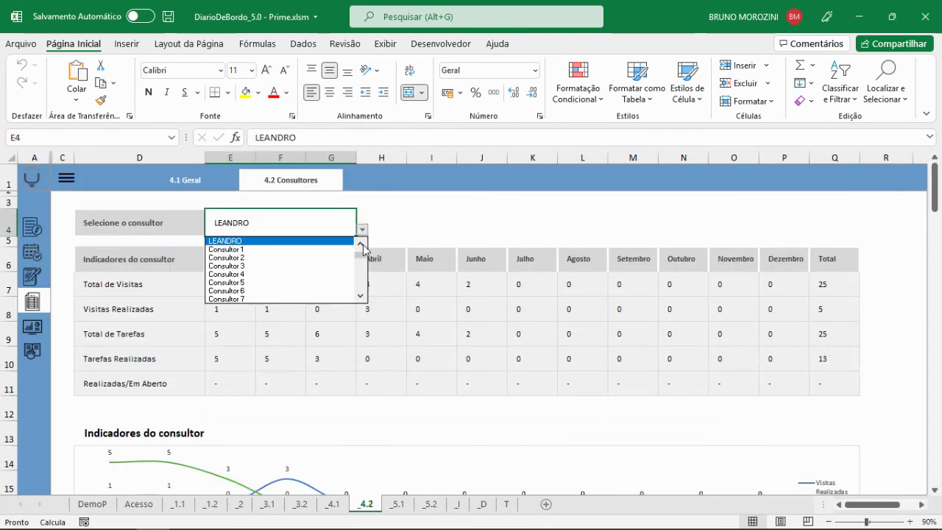
click(362, 245)
click(346, 240)
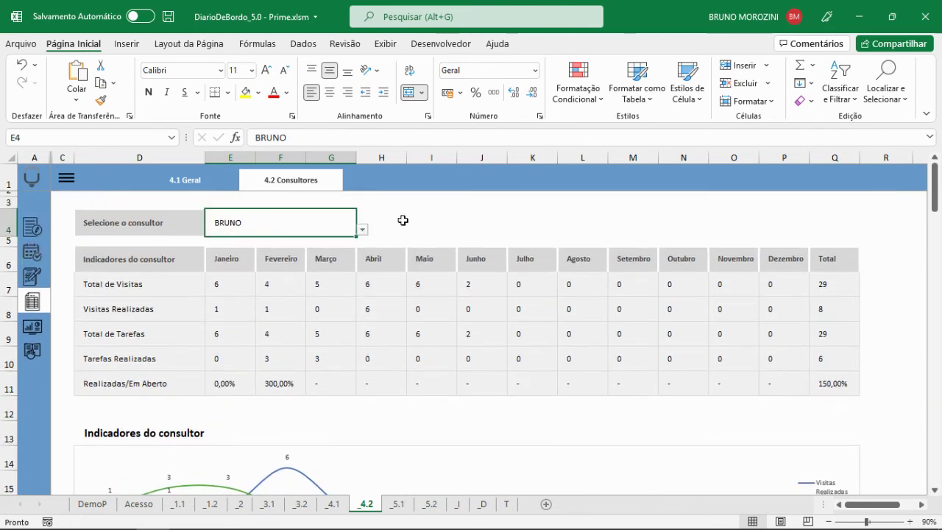
click(362, 229)
click(316, 247)
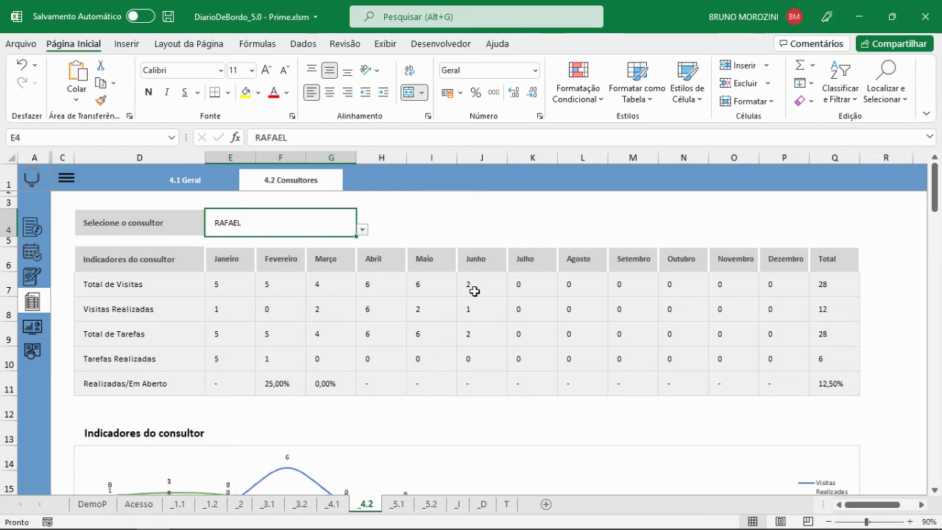
click(362, 230)
click(360, 243)
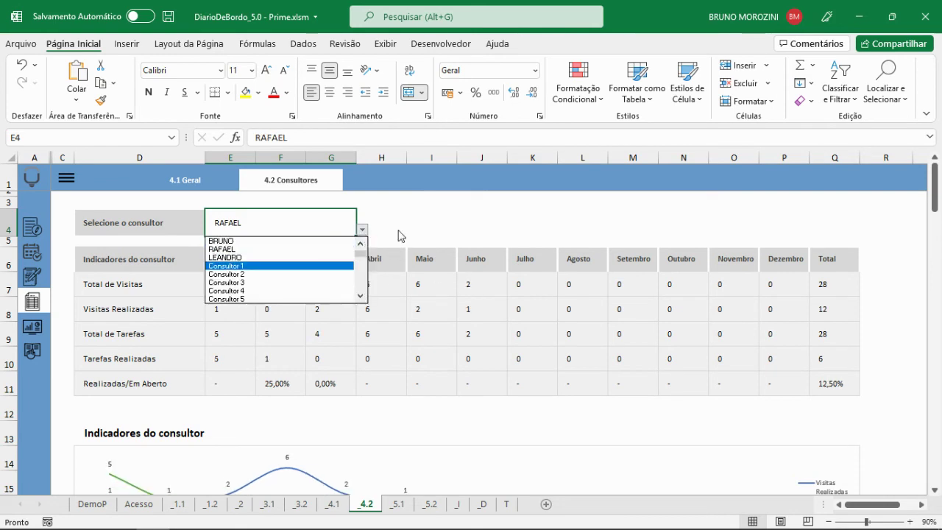
click(221, 240)
click(32, 326)
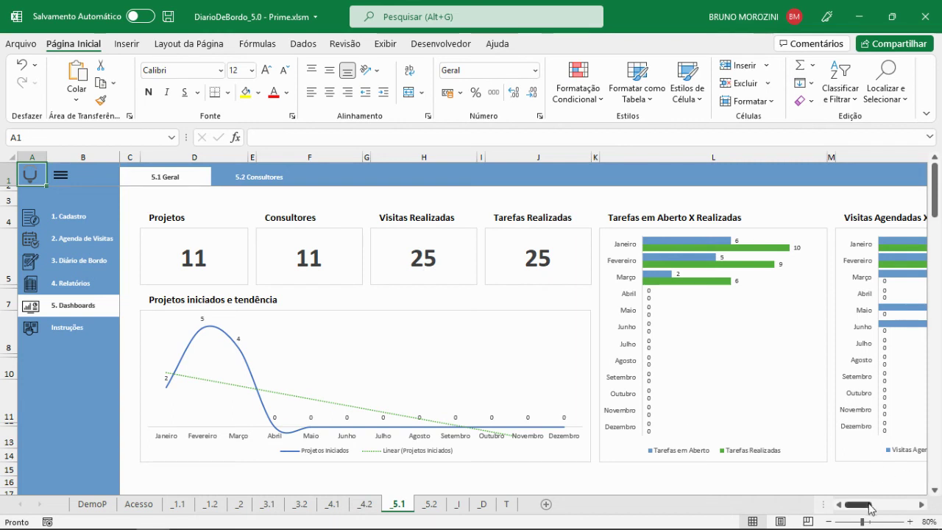
Collapse the side menu and inspect the Tarefas and Visitas Agendadas X Realizadas chart titles.
click(63, 178)
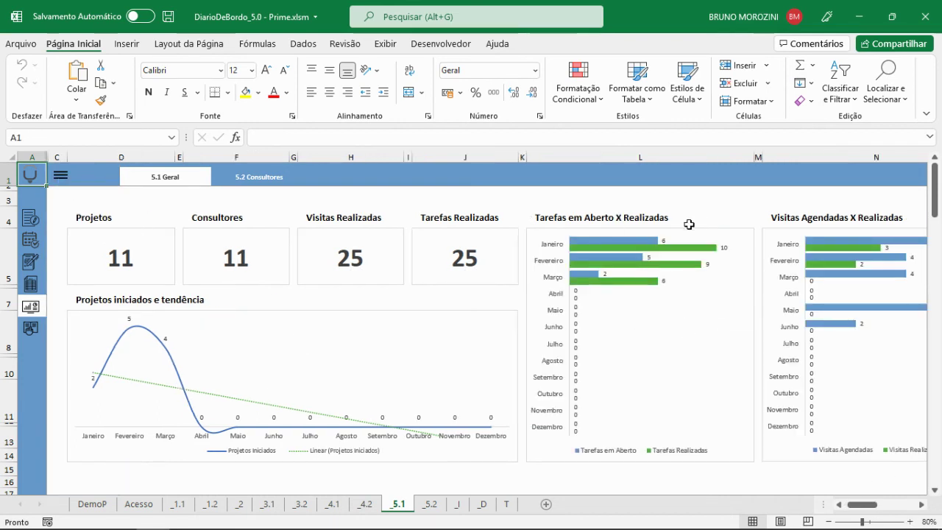
scroll(729, 327, down, 1)
scroll(729, 326, up, 1)
click(568, 221)
click(856, 219)
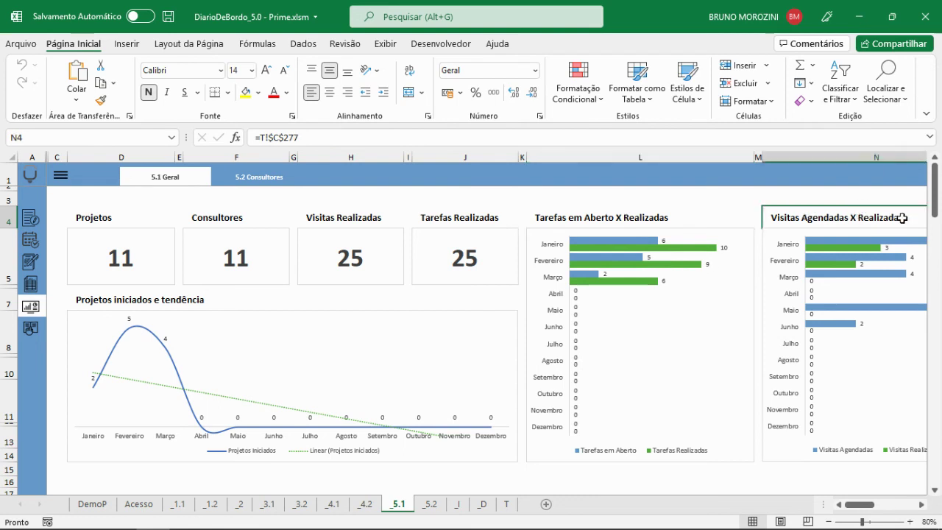
click(273, 187)
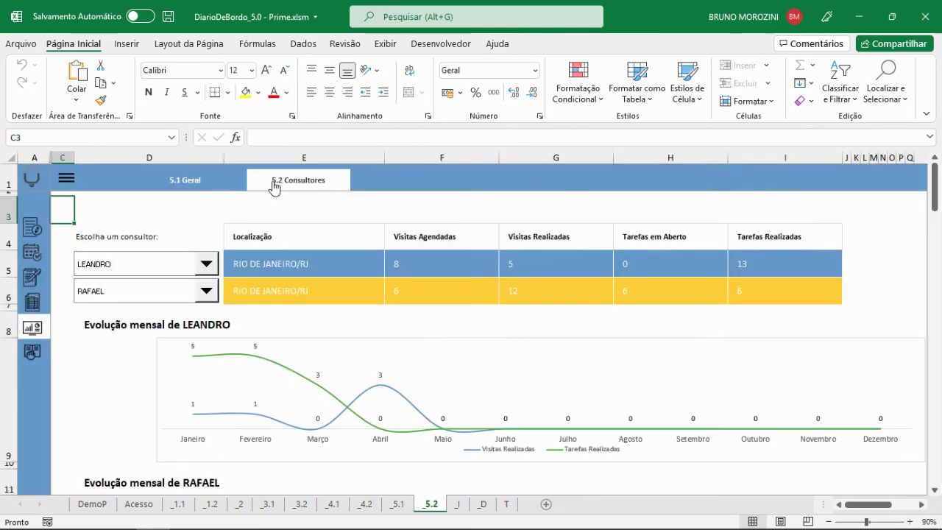
Check the first consultant list without changing it, and scroll through the evolution charts.
click(207, 265)
scroll(148, 317, up, 1)
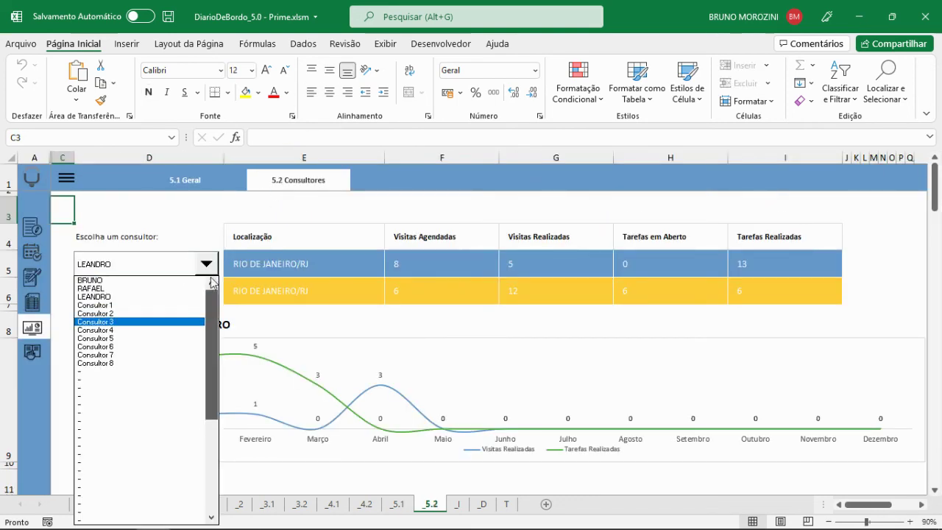
click(183, 282)
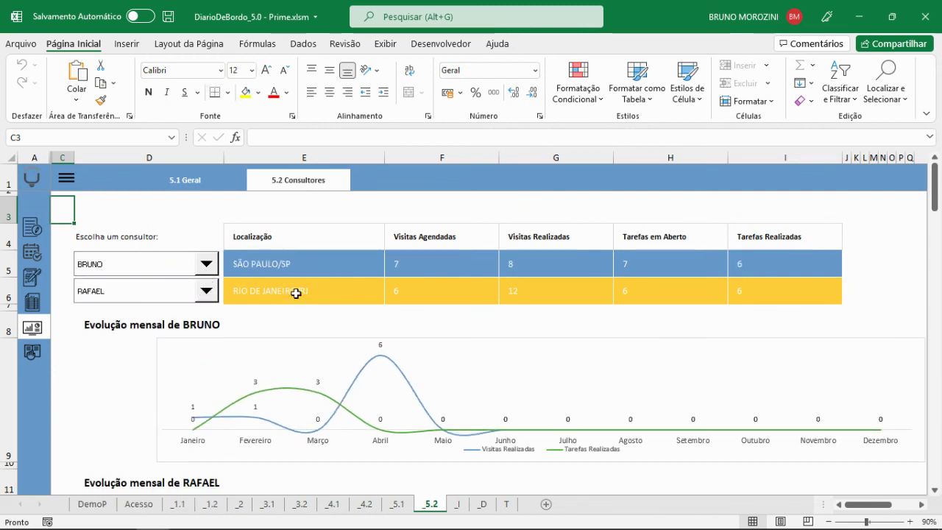
scroll(305, 270, down, 1)
scroll(211, 317, down, 1)
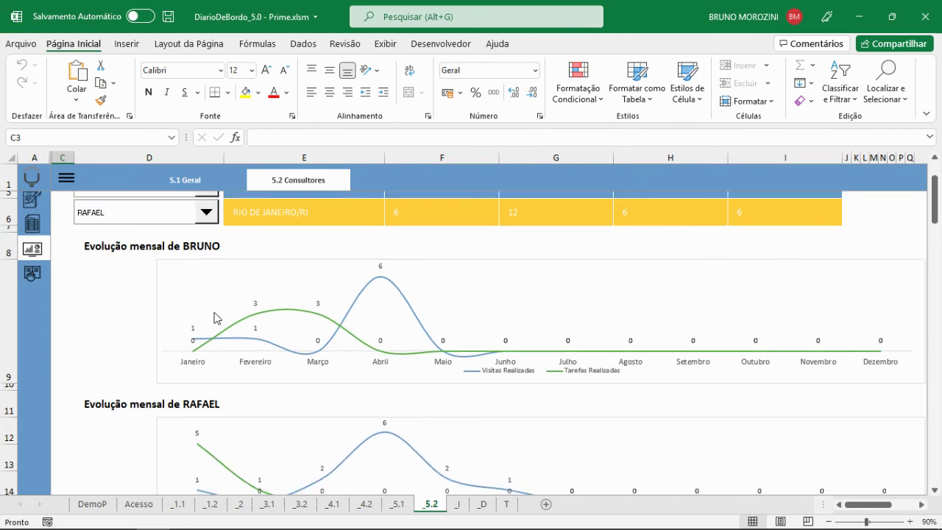
scroll(213, 294, down, 1)
scroll(269, 312, down, 3)
scroll(270, 311, up, 4)
scroll(251, 302, up, 2)
Switch the first comparison back to the earlier consultant, keeping the second unchanged.
click(206, 265)
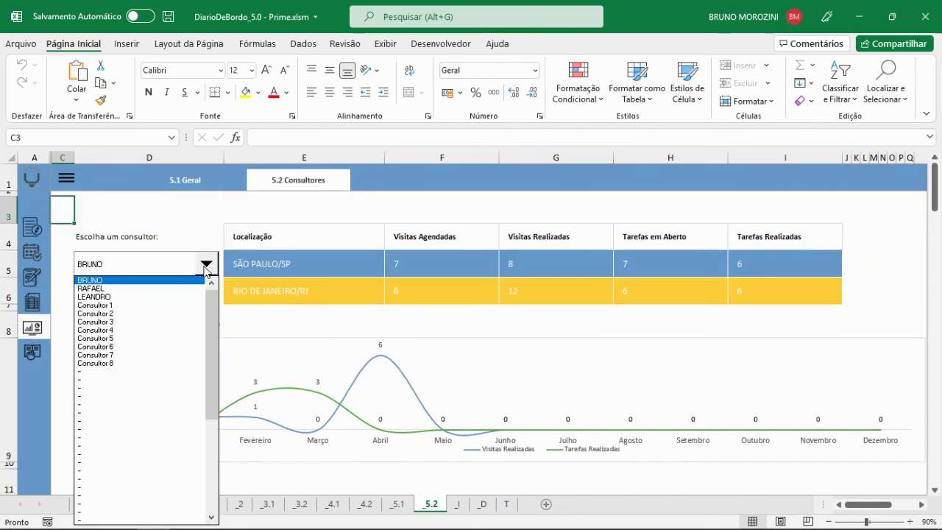
click(189, 297)
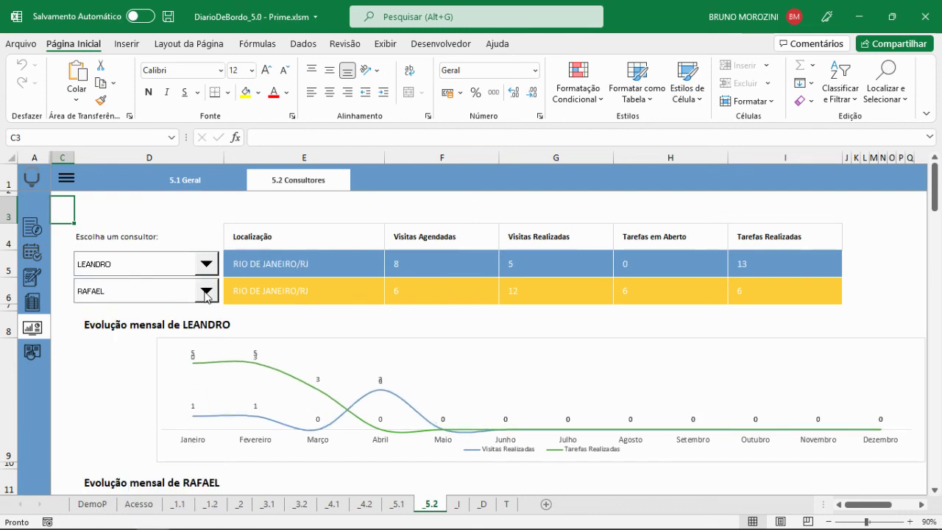
click(203, 293)
scroll(214, 154, up, 1)
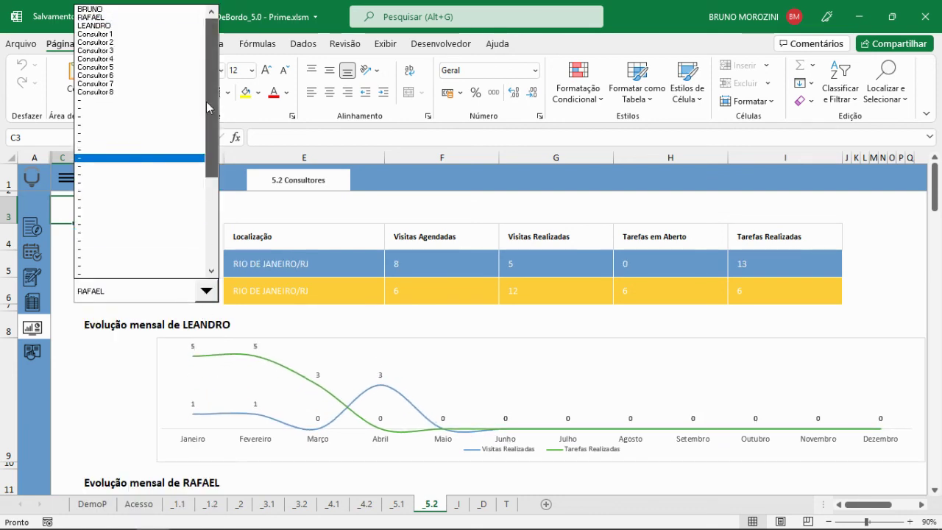
click(168, 17)
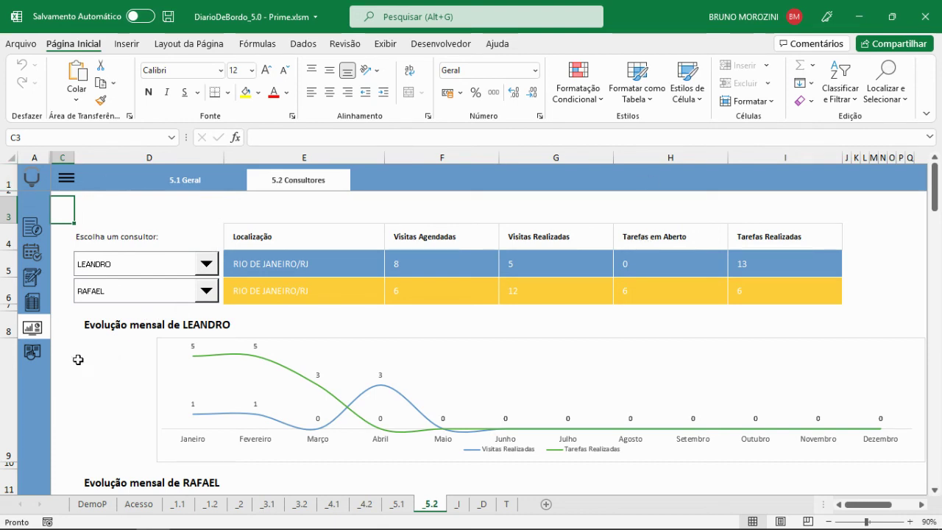
click(31, 353)
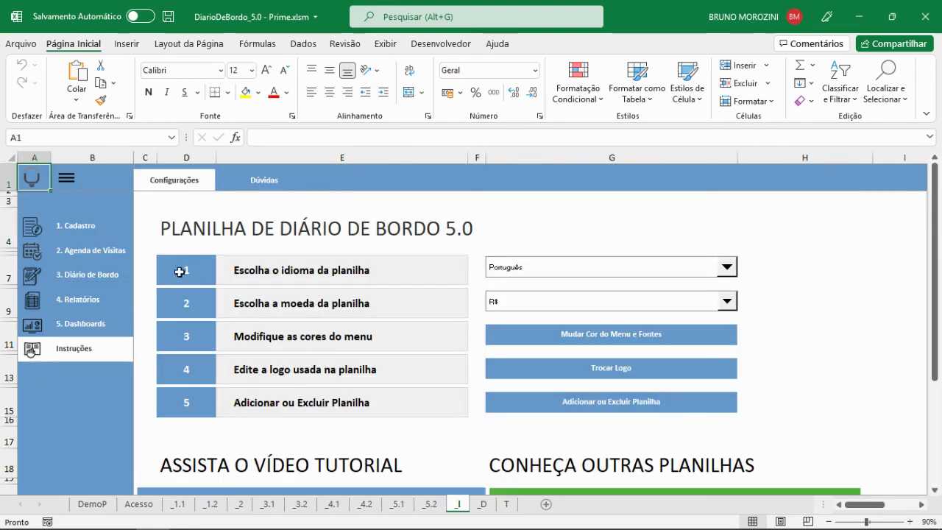